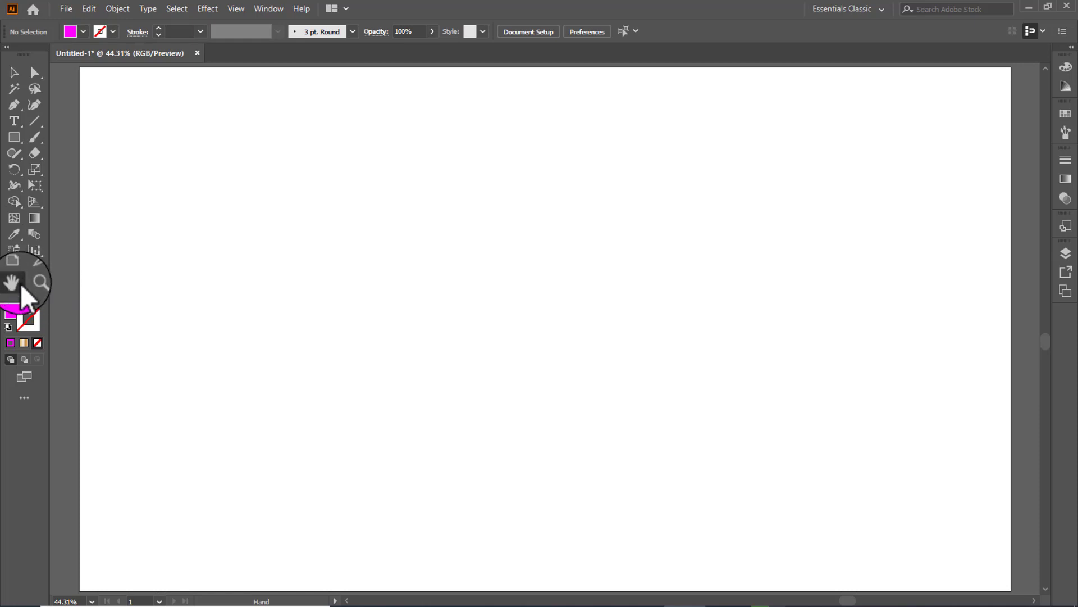
Detach the Hand tool's group as a floating panel and place it over the artboard's upper-left area
{"action": "left_click_drag", "start_coordinate": [20, 284], "coordinate": [129, 289]}
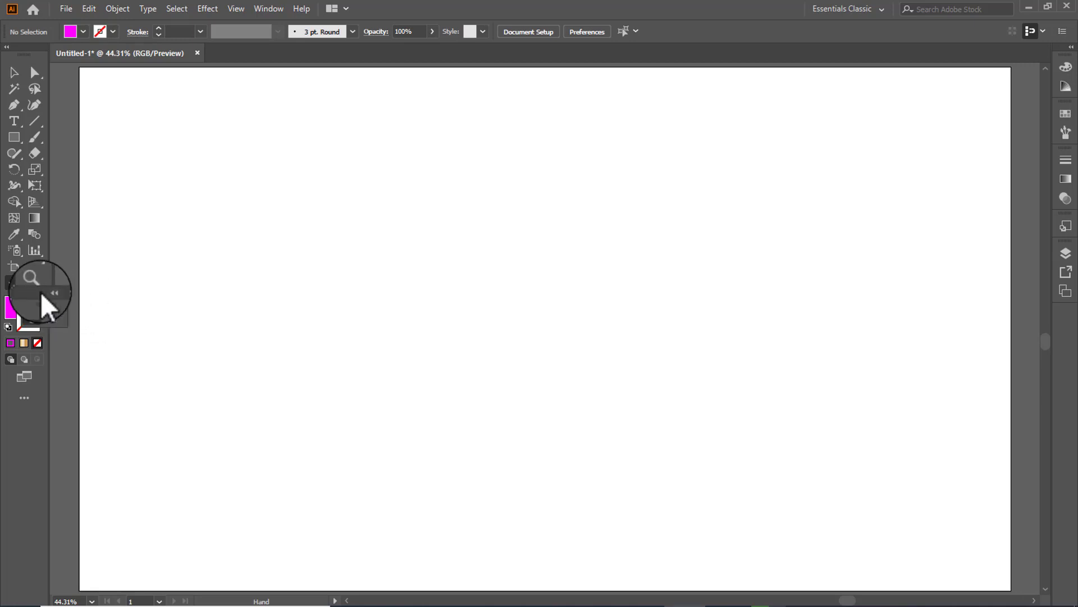
{"action": "left_click_drag", "start_coordinate": [38, 288], "coordinate": [203, 111]}
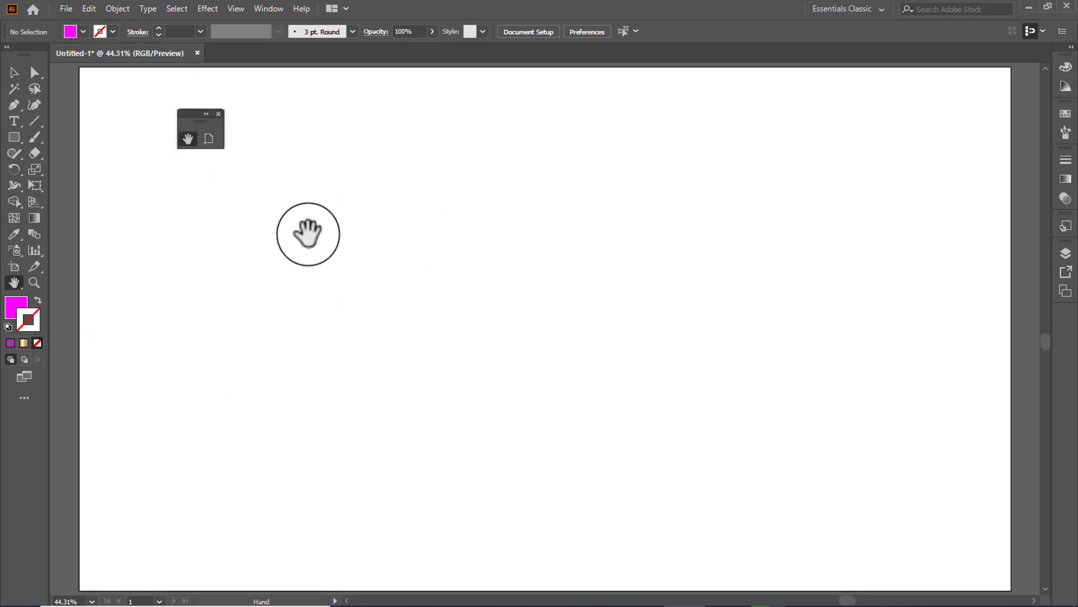
Pan the canvas with the Hand tool, both directly and temporarily while the Selection tool is active
{"action": "left_click_drag", "start_coordinate": [625, 291], "coordinate": [870, 443]}
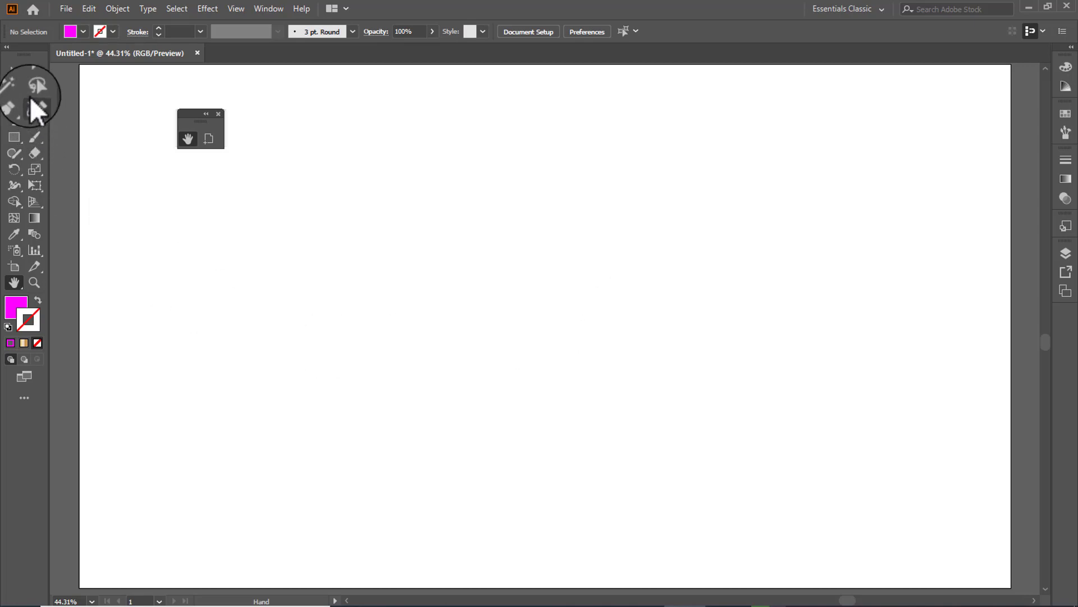
{"action": "left_click", "coordinate": [13, 72]}
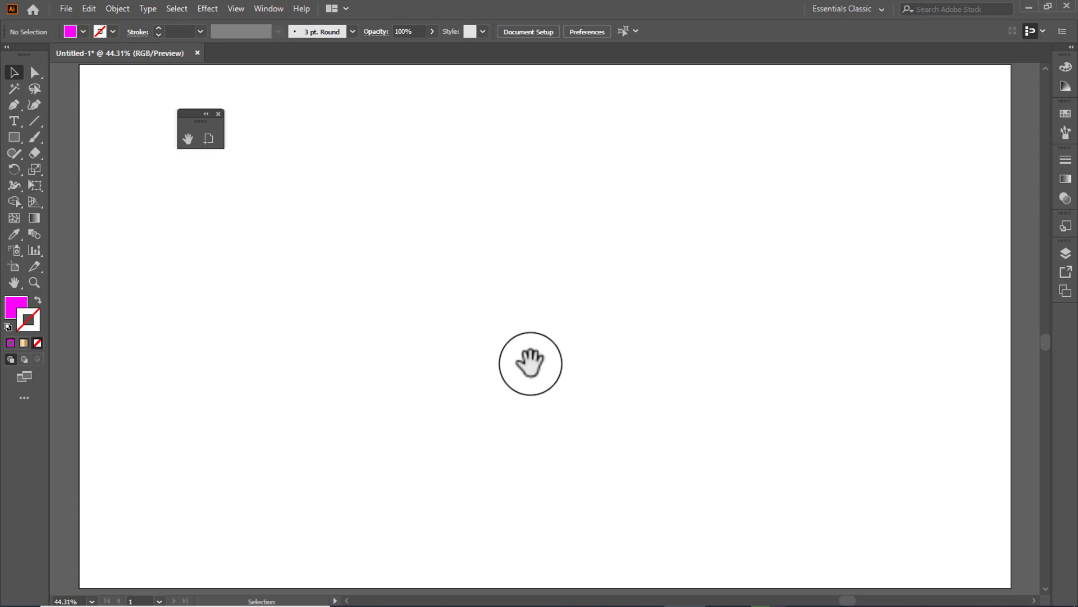
{"action": "key", "text": "space"}
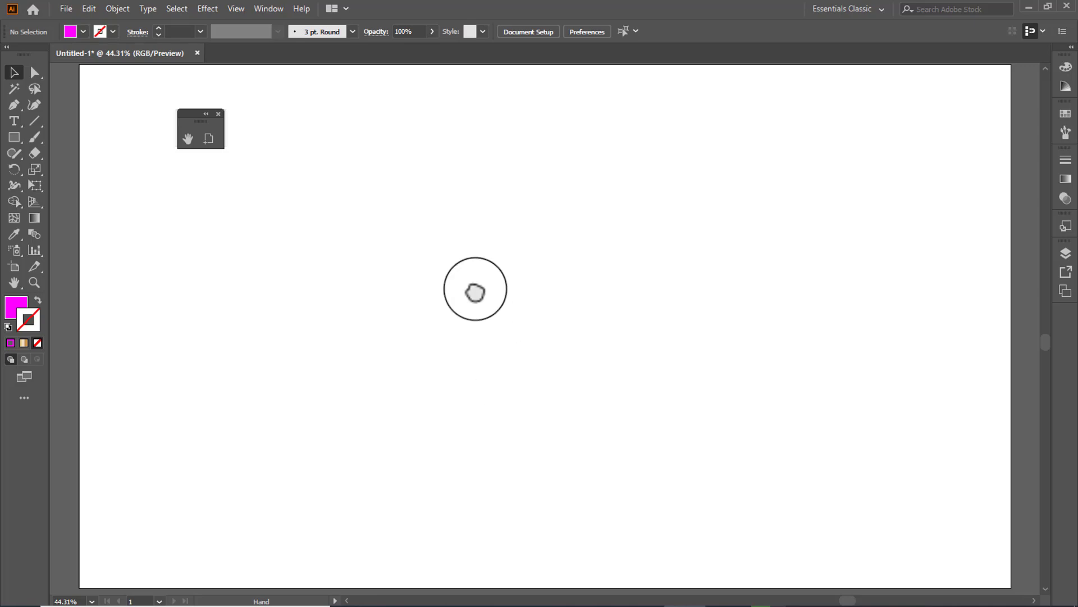
{"action": "left_click_drag", "start_coordinate": [474, 289], "coordinate": [503, 421]}
{"action": "left_click_drag", "start_coordinate": [534, 329], "coordinate": [529, 298]}
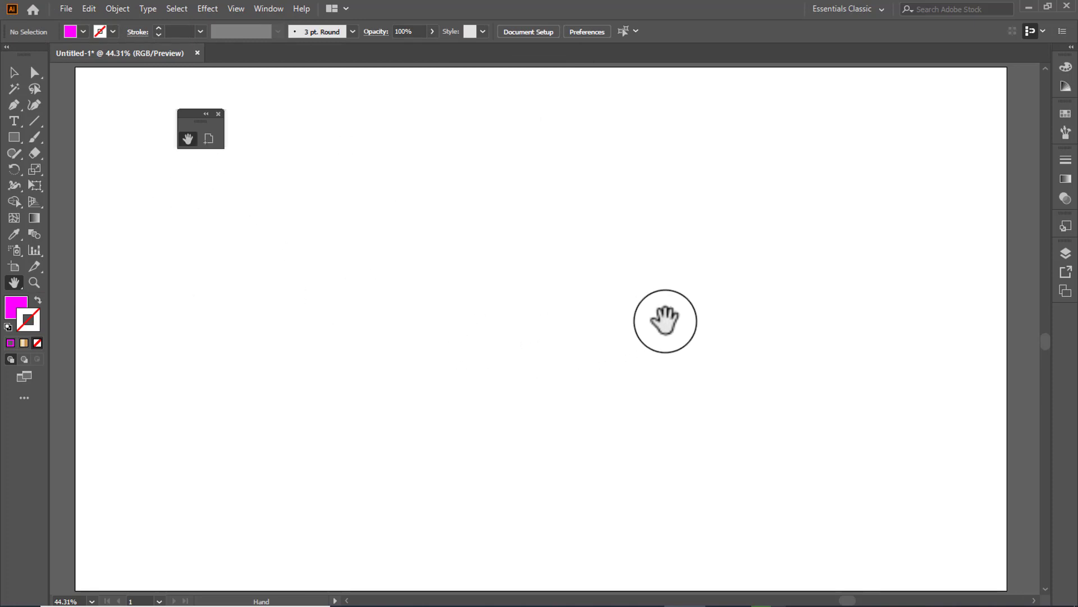
Draw a magenta rectangle about 621 by 568 px on the empty canvas to the right of the artboard
{"action": "left_click_drag", "start_coordinate": [665, 320], "coordinate": [137, 317]}
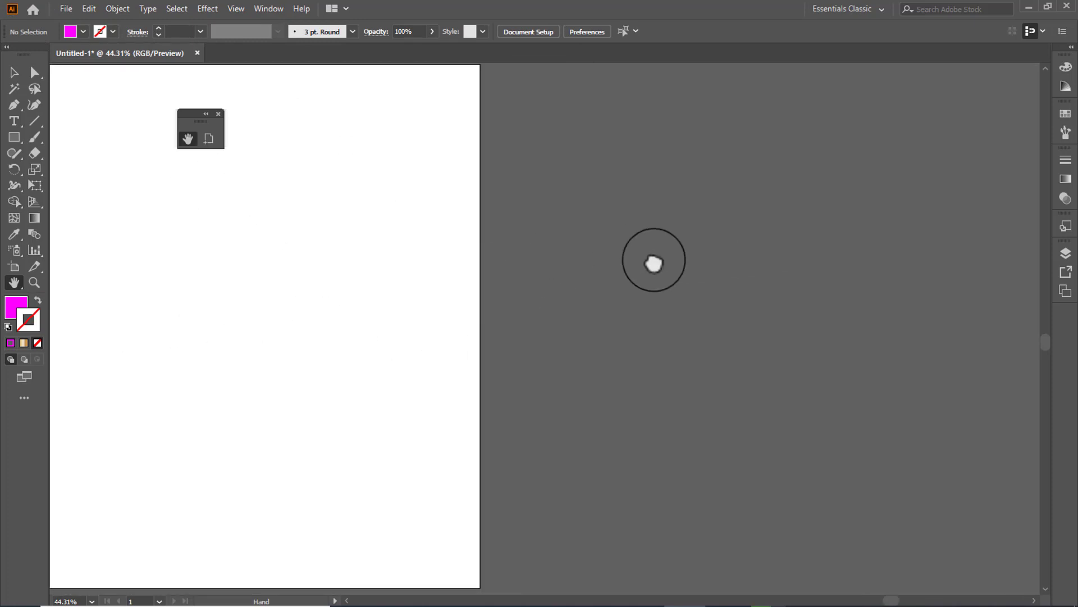
{"action": "left_click_drag", "start_coordinate": [655, 260], "coordinate": [441, 272]}
{"action": "left_click_drag", "start_coordinate": [212, 329], "coordinate": [351, 298]}
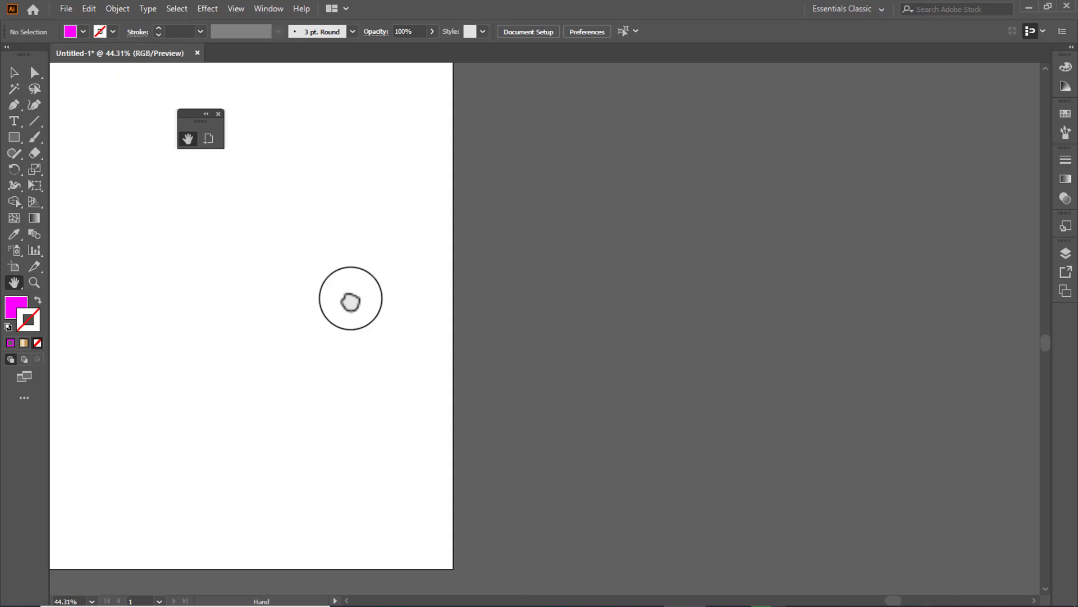
{"action": "left_click", "coordinate": [15, 141]}
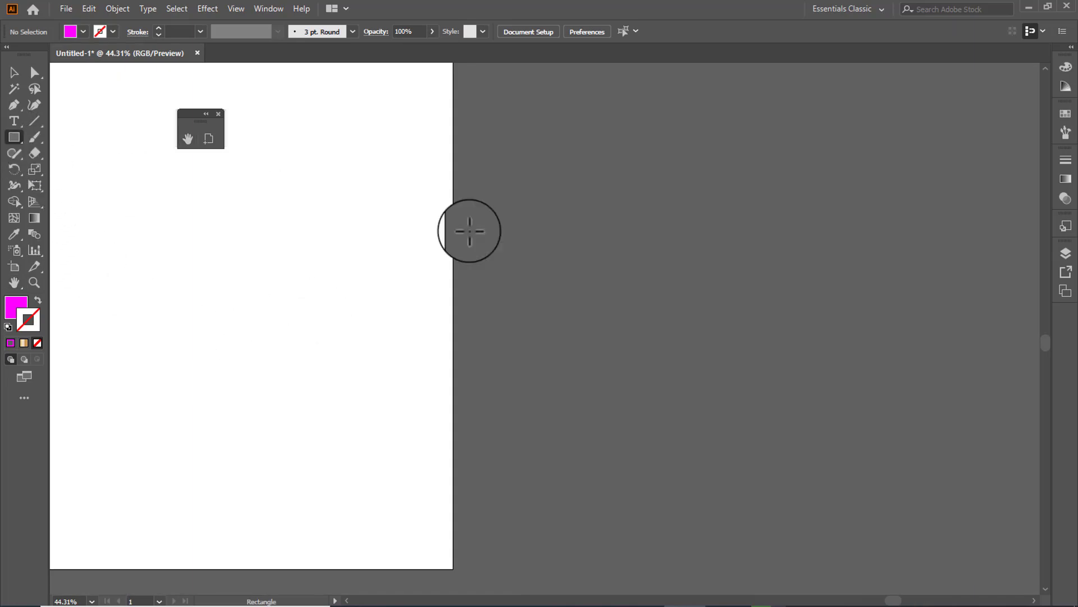
{"action": "mouse_move", "coordinate": [562, 191]}
{"action": "left_mouse_down"}
{"action": "mouse_move", "coordinate": [667, 349]}
{"action": "mouse_move", "coordinate": [813, 469]}
{"action": "mouse_move", "coordinate": [863, 467]}
{"action": "left_mouse_up"}
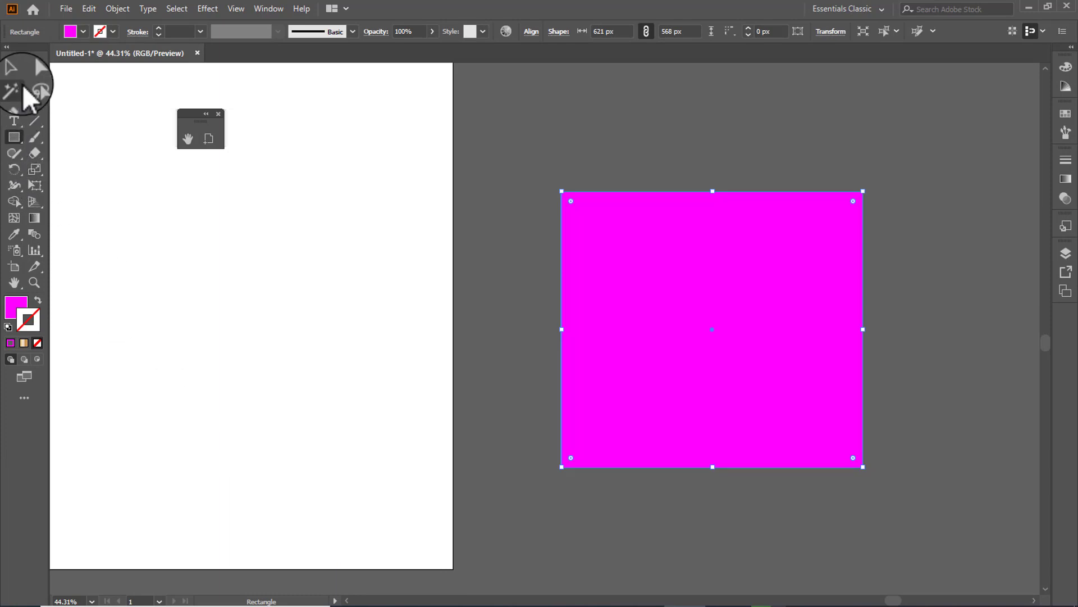
Delete the magenta rectangle outside the artboard and fit the artboard in the window
{"action": "left_click", "coordinate": [14, 72]}
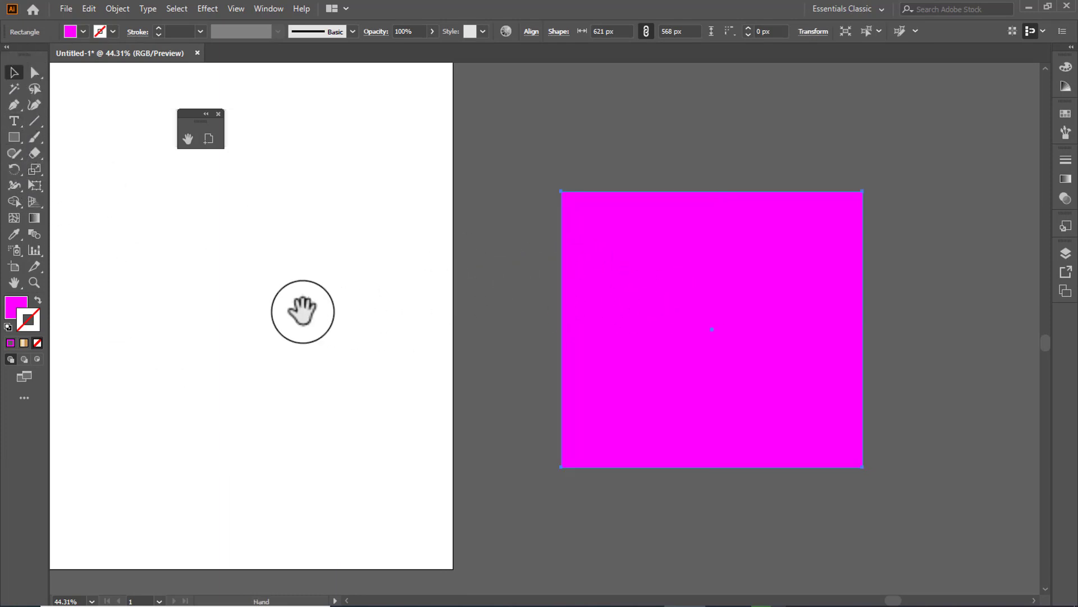
{"action": "left_click_drag", "start_coordinate": [393, 349], "coordinate": [318, 322]}
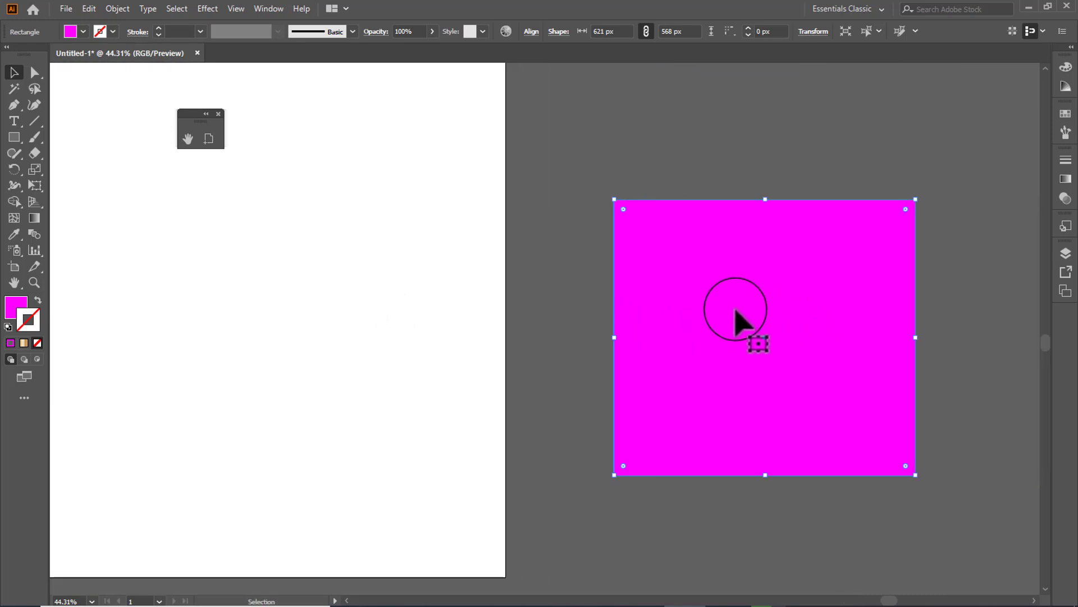
{"action": "key", "text": "Delete"}
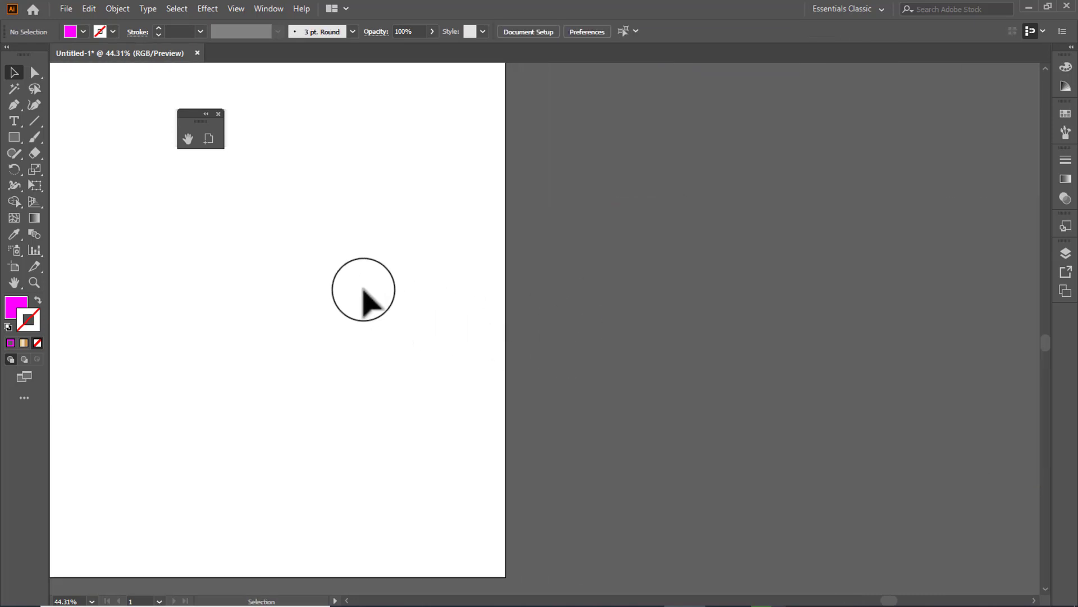
{"action": "key", "text": "ctrl+0"}
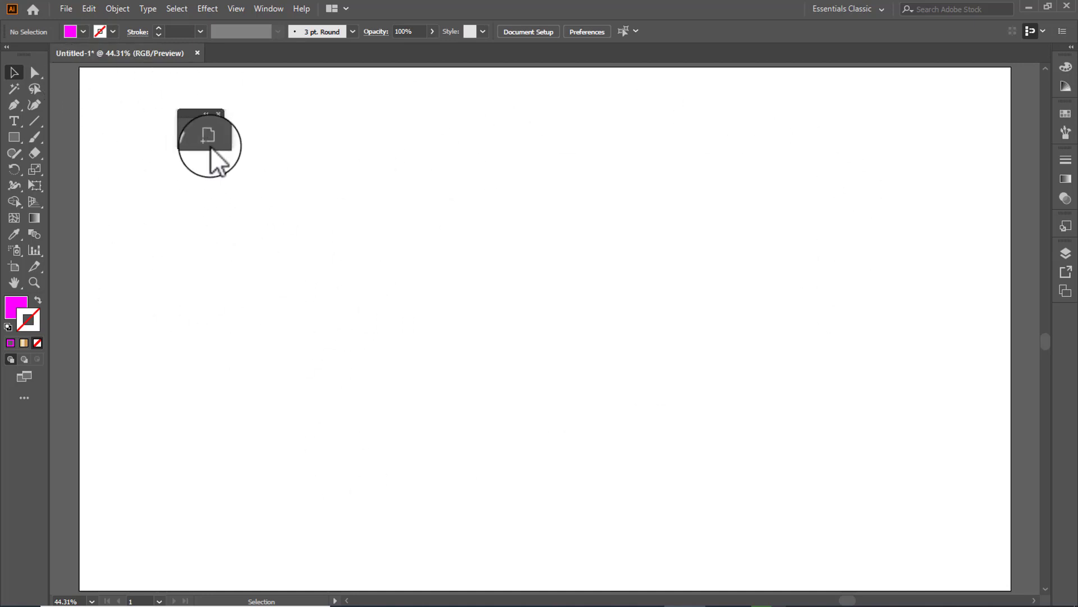
Draw a magenta rectangle about 540 by 561 px in the left part of the artboard
{"action": "left_click", "coordinate": [16, 139]}
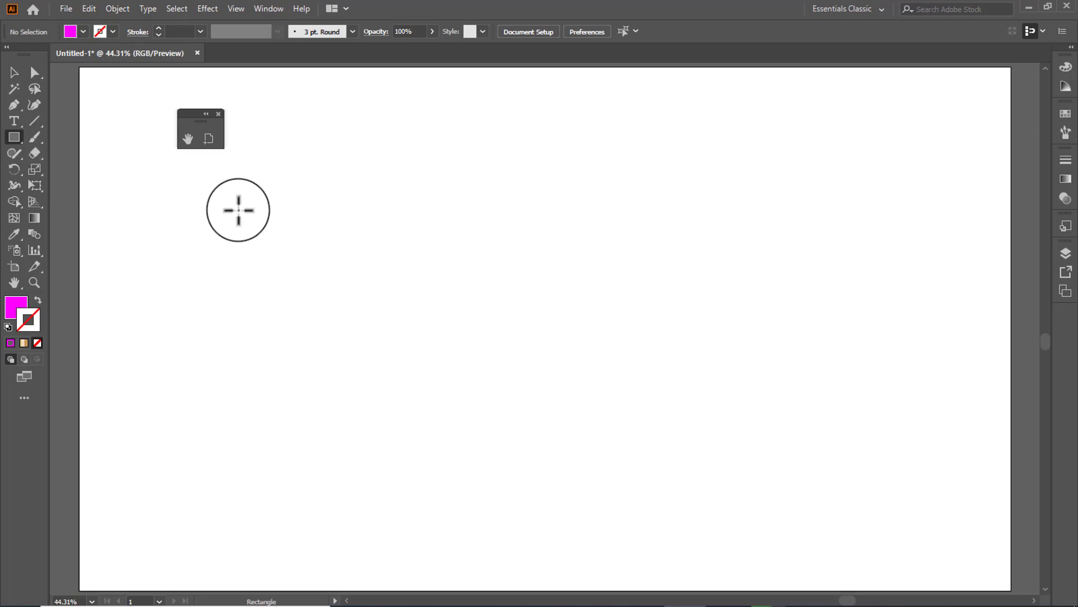
{"action": "left_click_drag", "start_coordinate": [157, 194], "coordinate": [420, 467]}
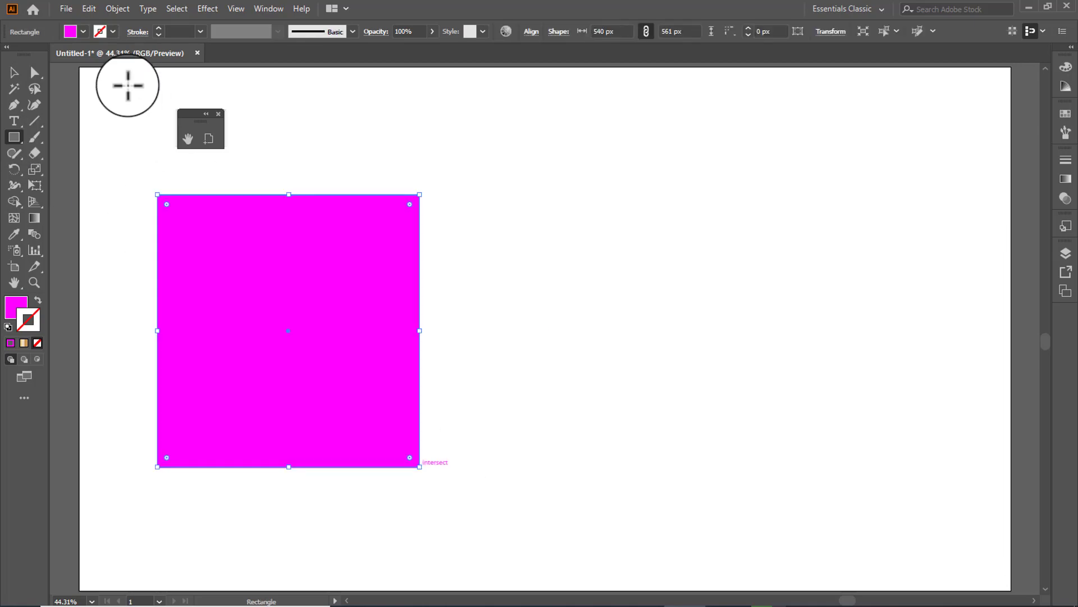
Draw a circle about 518 px across in the right part of the artboard and fill it with orange
{"action": "left_click", "coordinate": [19, 138]}
{"action": "left_click", "coordinate": [59, 169]}
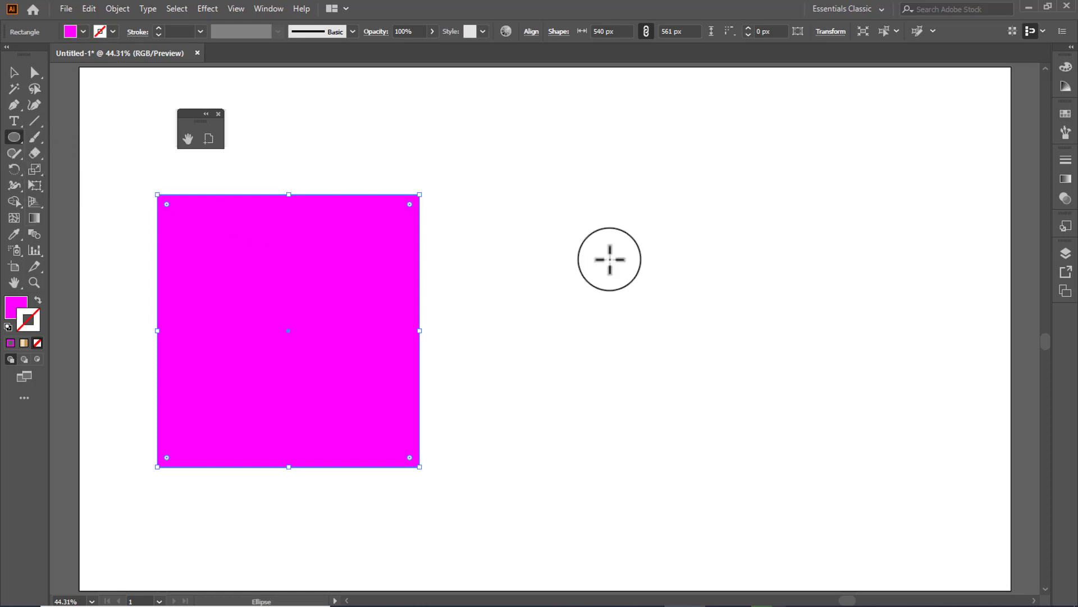
{"action": "left_click_drag", "start_coordinate": [771, 316], "coordinate": [646, 260]}
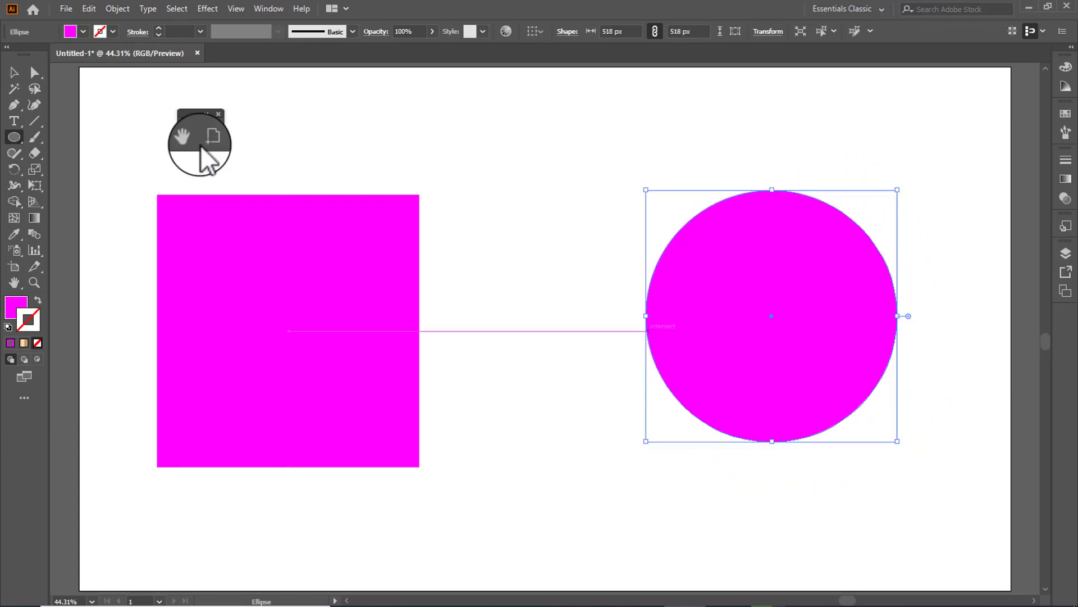
{"action": "left_click", "coordinate": [84, 32]}
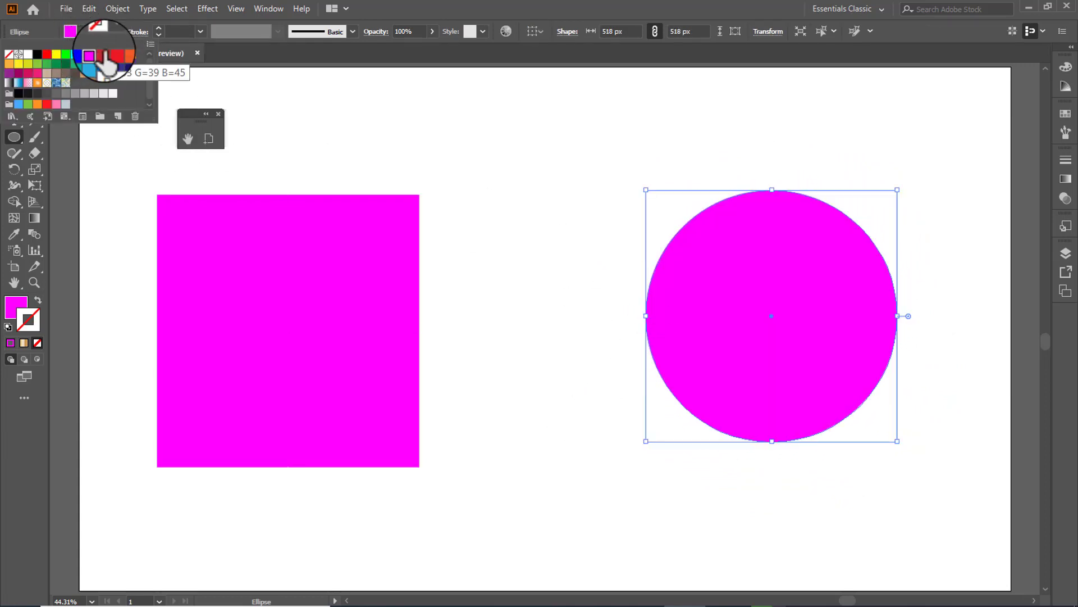
{"action": "left_click", "coordinate": [131, 54]}
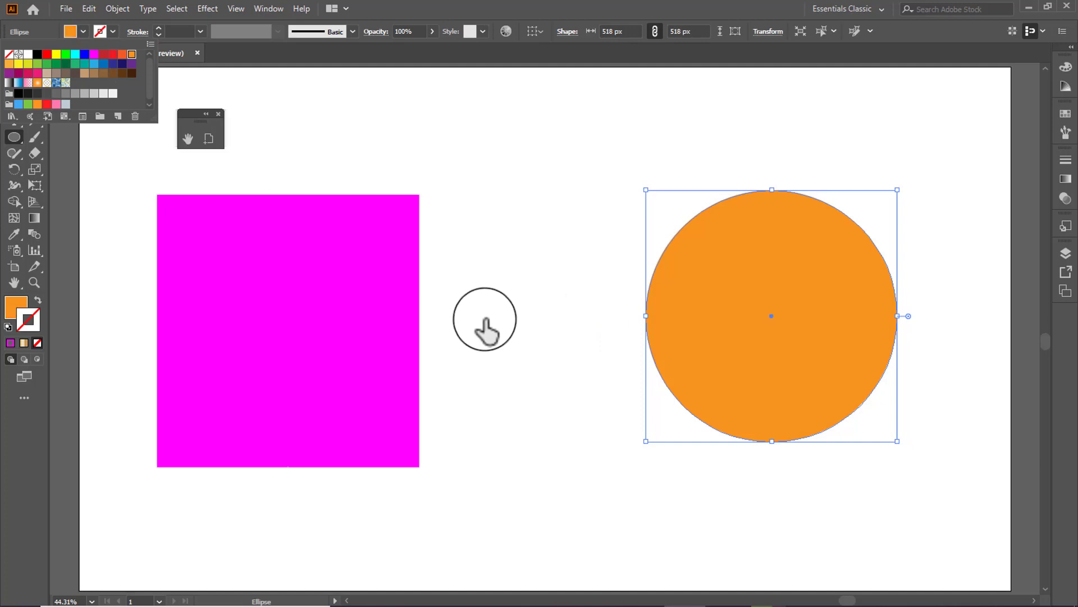
Draw a five-pointed star about 905 by 861 px between the rectangle and the circle and fill it with gray
{"action": "key", "text": "space"}
{"action": "mouse_move", "coordinate": [556, 342]}
{"action": "left_mouse_down"}
{"action": "mouse_move", "coordinate": [561, 73]}
{"action": "mouse_move", "coordinate": [541, 187]}
{"action": "mouse_move", "coordinate": [568, 297]}
{"action": "mouse_move", "coordinate": [547, 352]}
{"action": "left_mouse_up"}
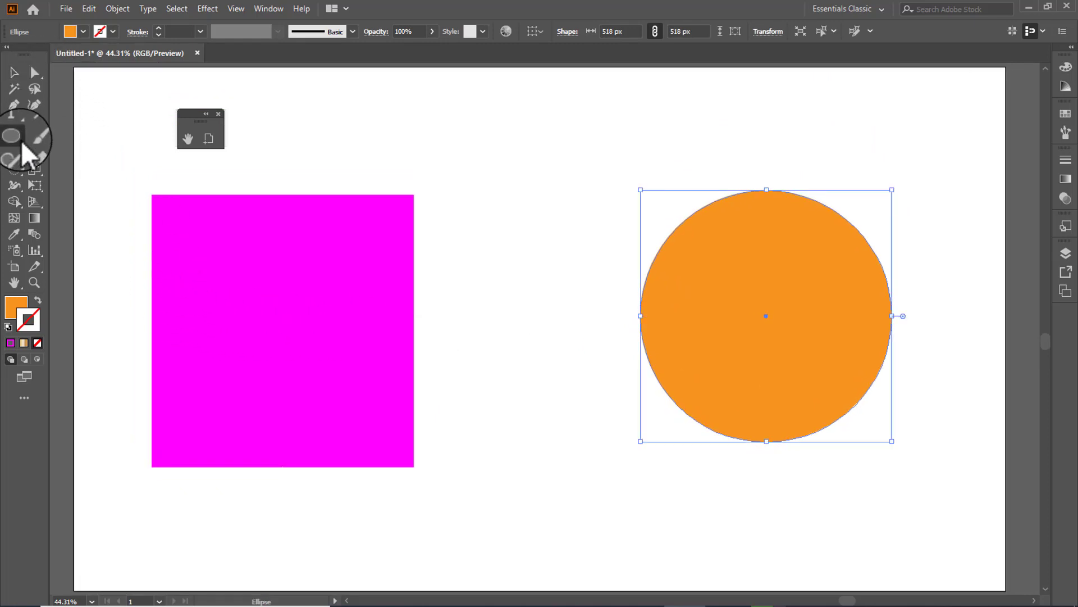
{"action": "left_click_drag", "start_coordinate": [23, 144], "coordinate": [60, 203]}
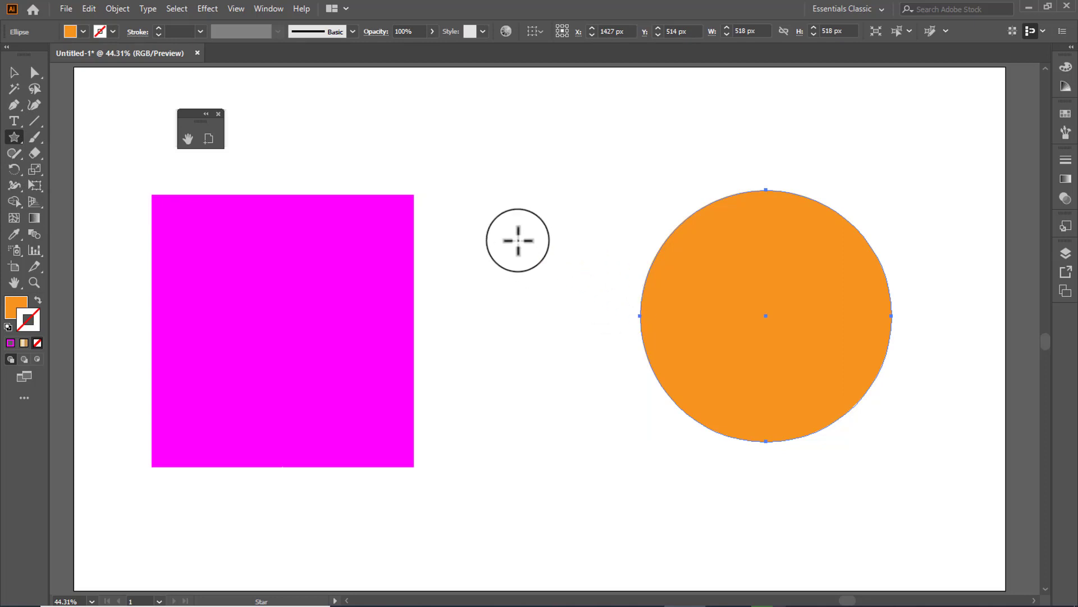
{"action": "left_click_drag", "start_coordinate": [517, 240], "coordinate": [649, 430]}
{"action": "left_click", "coordinate": [639, 424]}
{"action": "left_click", "coordinate": [571, 325]}
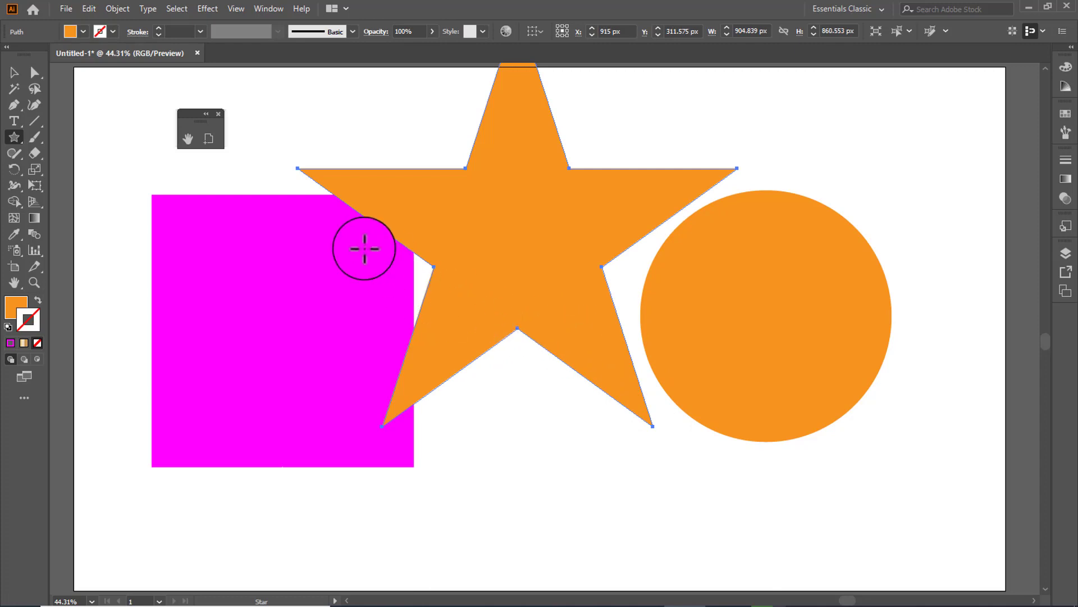
{"action": "left_click", "coordinate": [83, 31]}
{"action": "left_click", "coordinate": [84, 93]}
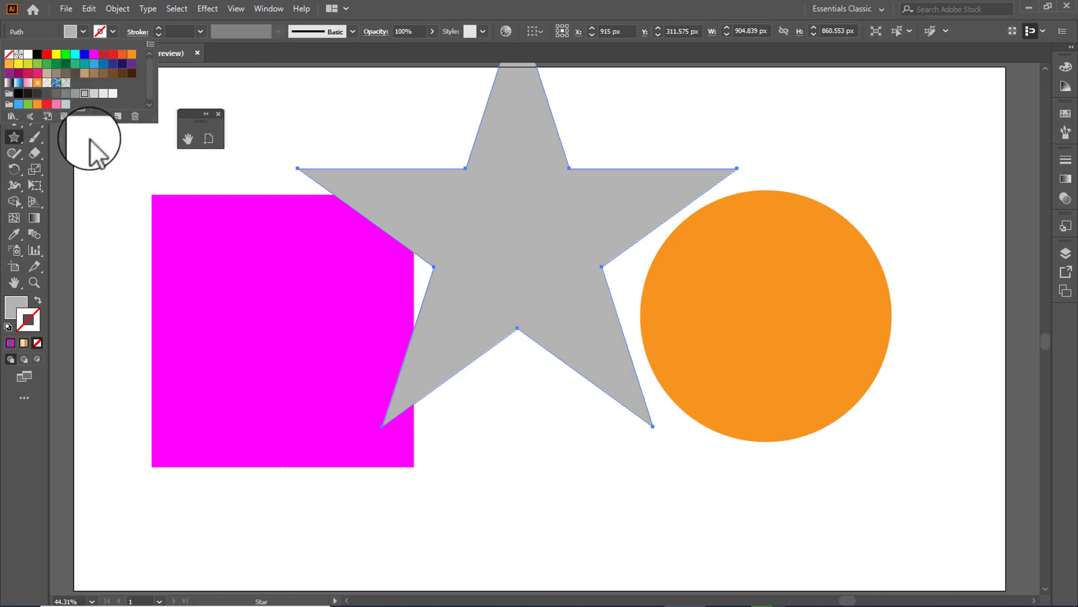
Scale the star down to about 512 by 487 px and position it low between the rectangle and the circle
{"action": "left_click", "coordinate": [22, 79]}
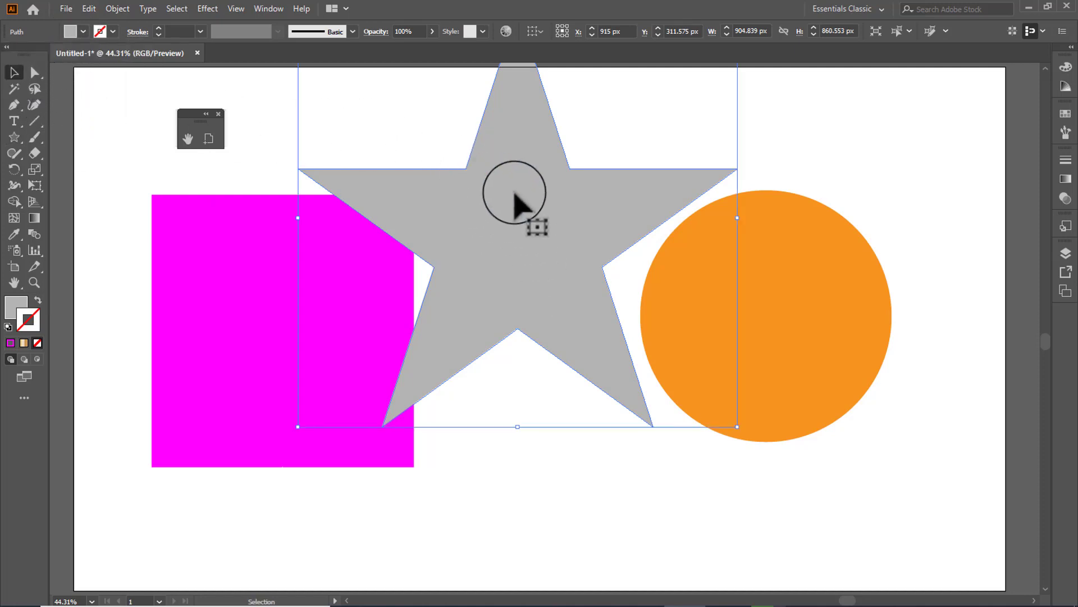
{"action": "left_click_drag", "start_coordinate": [521, 254], "coordinate": [590, 366]}
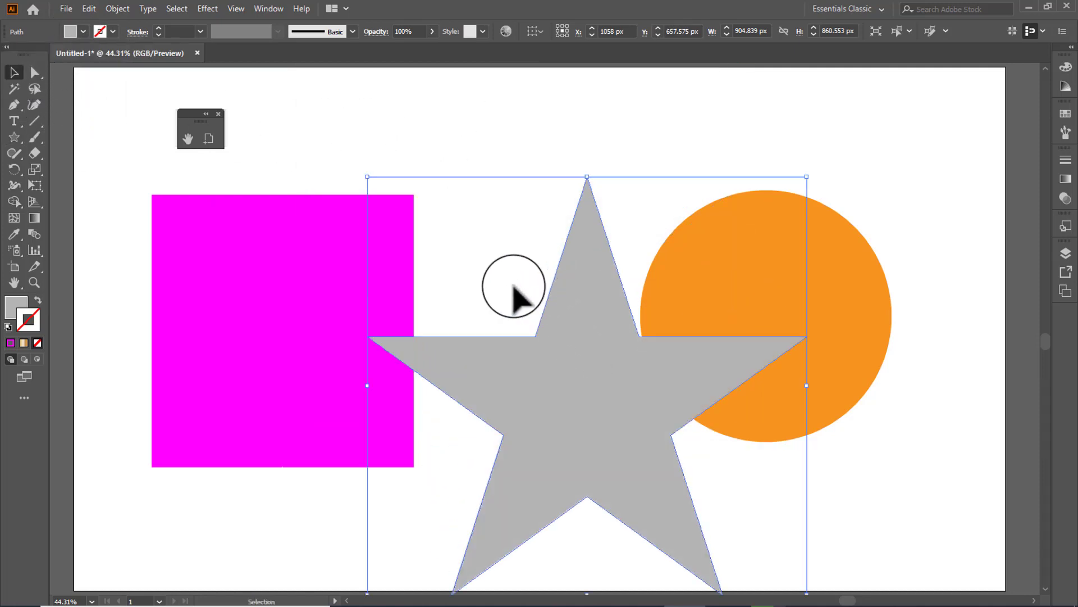
{"action": "left_click_drag", "start_coordinate": [367, 176], "coordinate": [465, 271]}
{"action": "left_click_drag", "start_coordinate": [590, 385], "coordinate": [557, 431]}
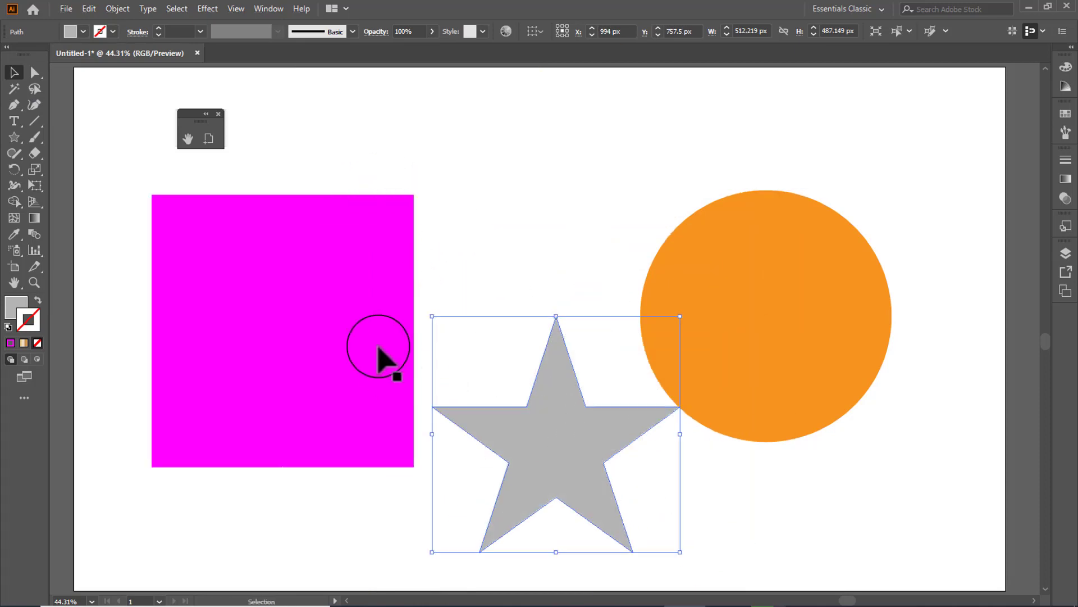
Spread the shapes apart, with the rectangle near the artboard's left edge and the circle in its upper-right corner
{"action": "left_click_drag", "start_coordinate": [320, 306], "coordinate": [260, 270]}
{"action": "left_click_drag", "start_coordinate": [747, 288], "coordinate": [616, 391]}
{"action": "left_click_drag", "start_coordinate": [567, 433], "coordinate": [624, 460]}
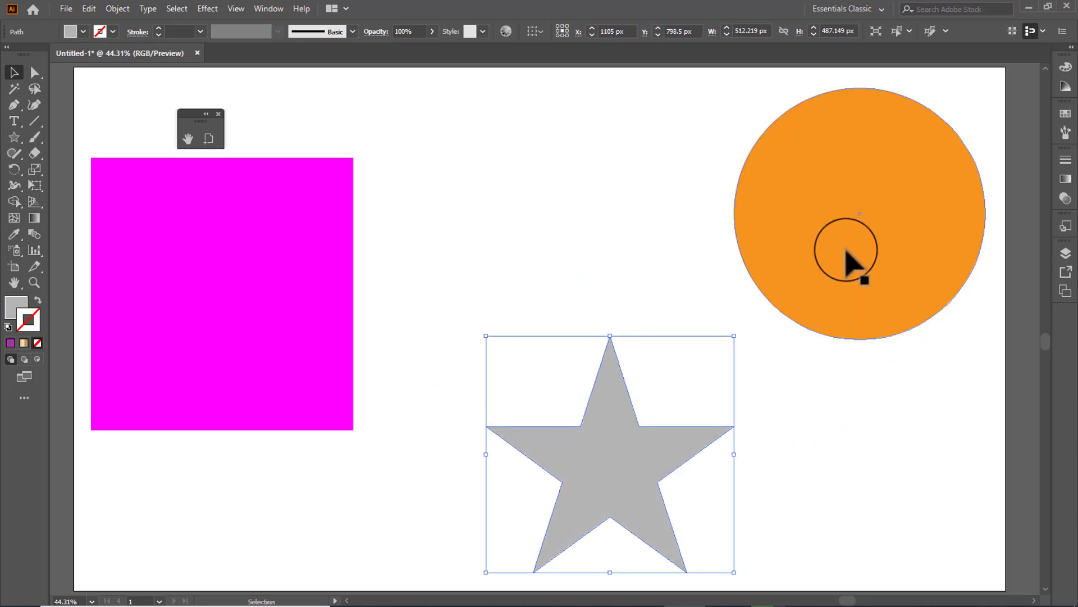
{"action": "left_click_drag", "start_coordinate": [846, 250], "coordinate": [852, 277]}
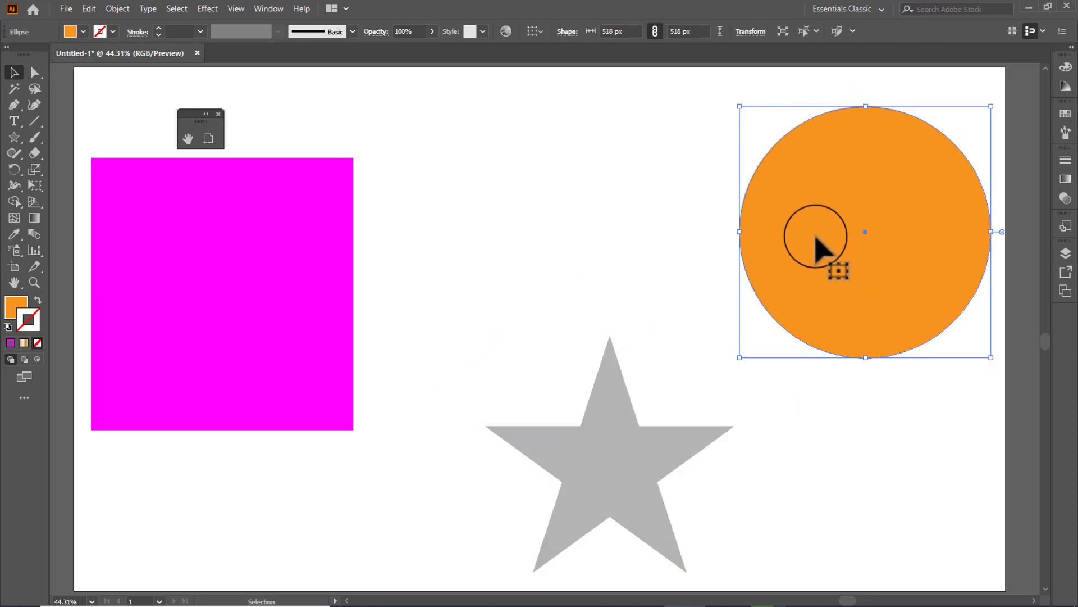
{"action": "left_click_drag", "start_coordinate": [815, 237], "coordinate": [818, 222]}
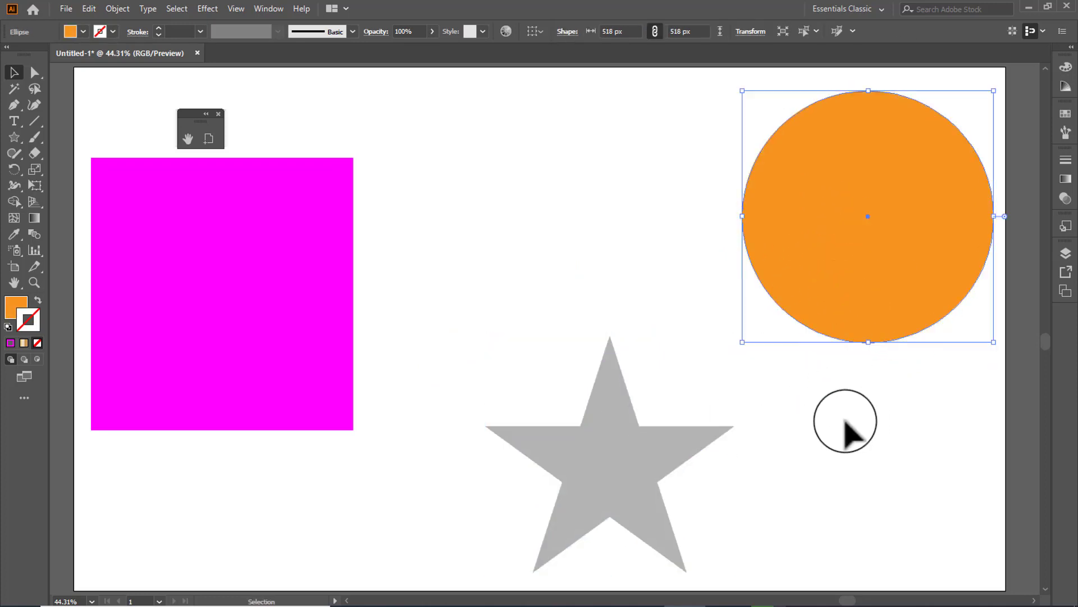
Move the star up between the rectangle and the circle, to about X 1052 px, Y 606 px
{"action": "left_click", "coordinate": [891, 491]}
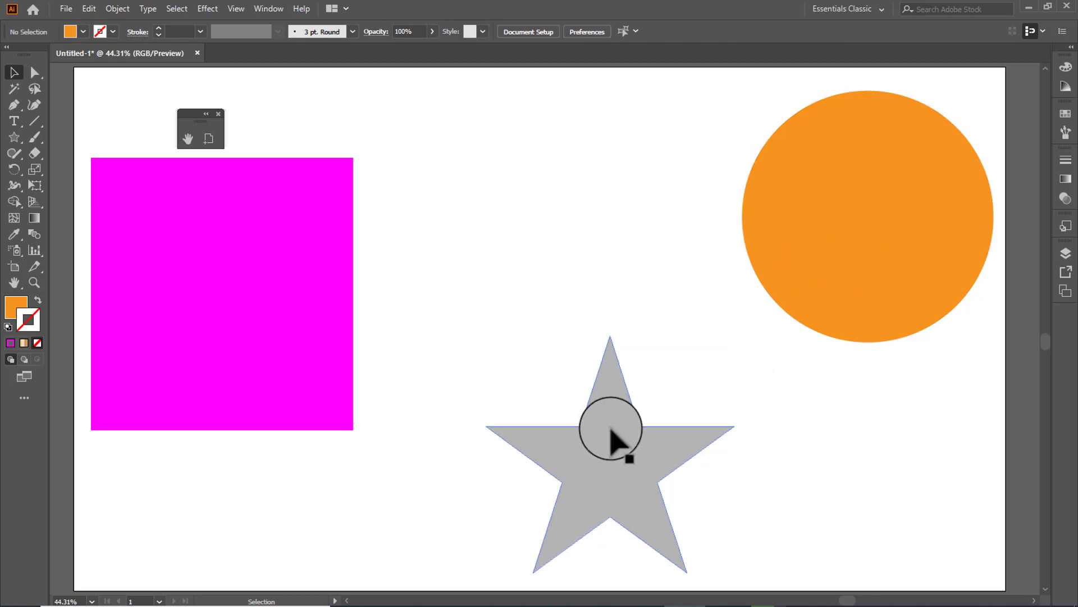
{"action": "left_click", "coordinate": [619, 472]}
{"action": "left_click_drag", "start_coordinate": [619, 472], "coordinate": [593, 378]}
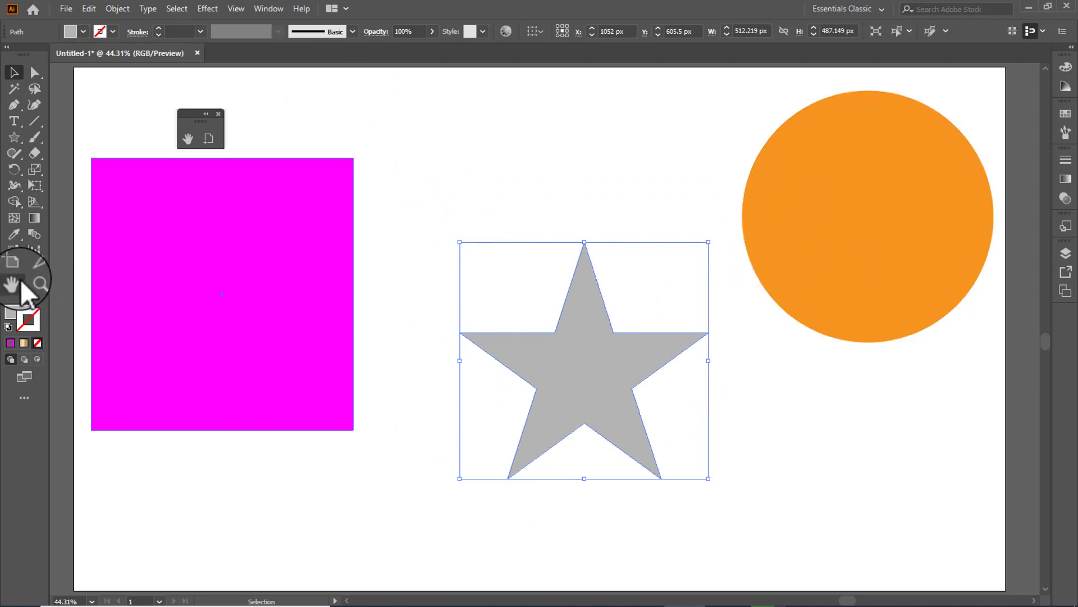
Reposition the printable page area around the star with the Print Tiling tool
{"action": "left_click", "coordinate": [208, 139]}
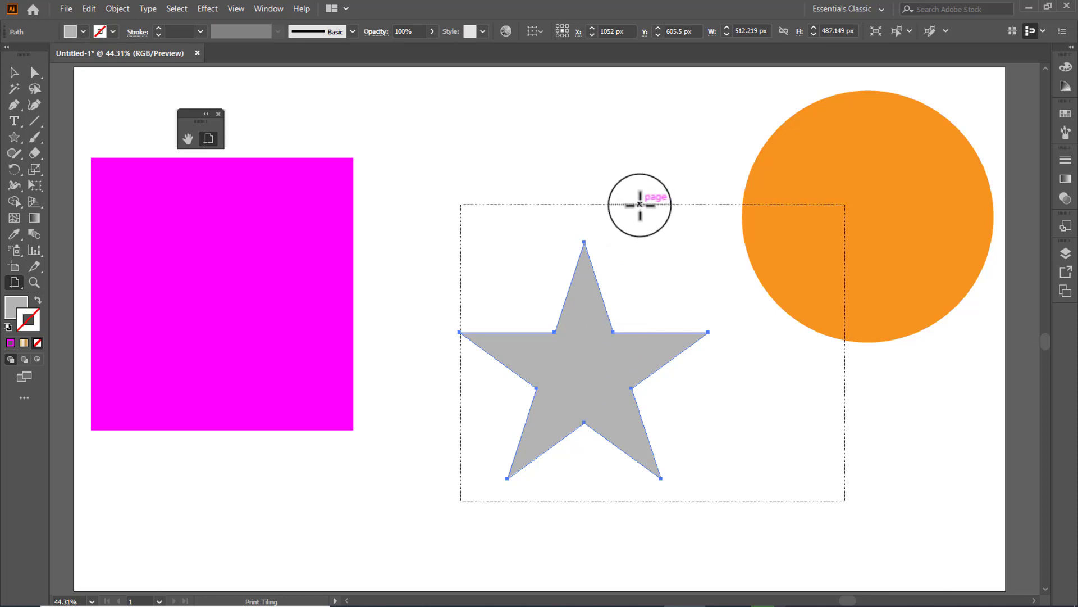
{"action": "left_click_drag", "start_coordinate": [640, 205], "coordinate": [380, 525]}
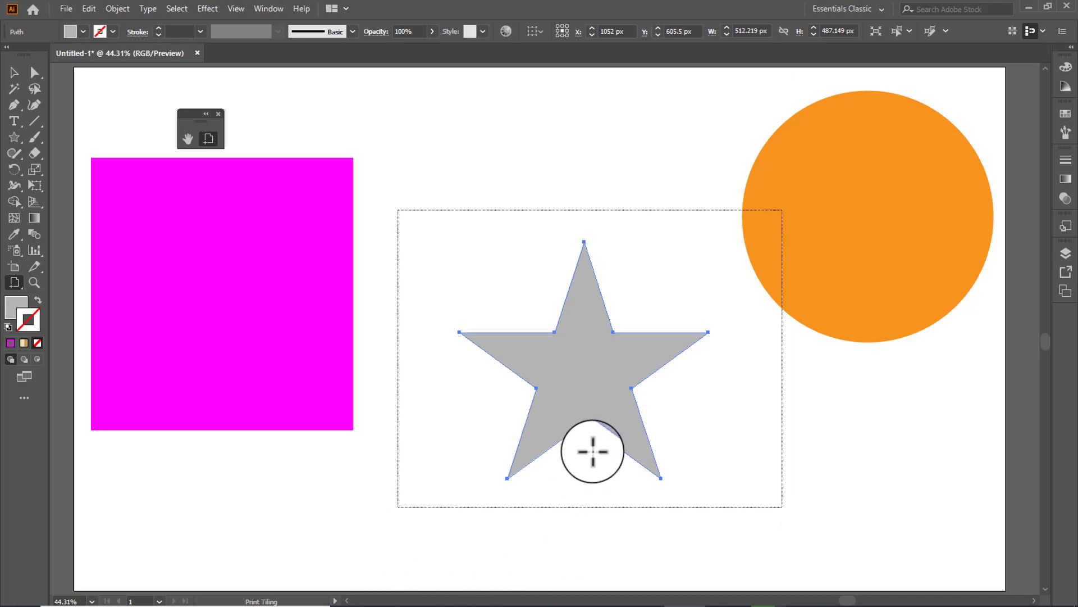
{"action": "left_click", "coordinate": [363, 551]}
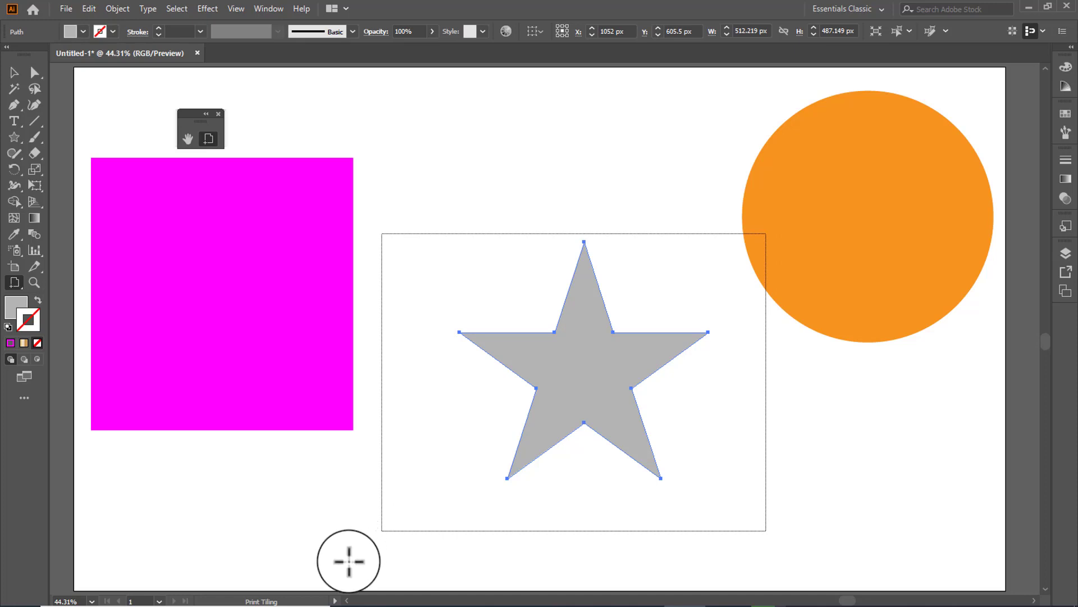
Shift the print area around the star and set the artwork placement in the print preview to X -338 px, Y -516 px, without printing
{"action": "left_click", "coordinate": [349, 562]}
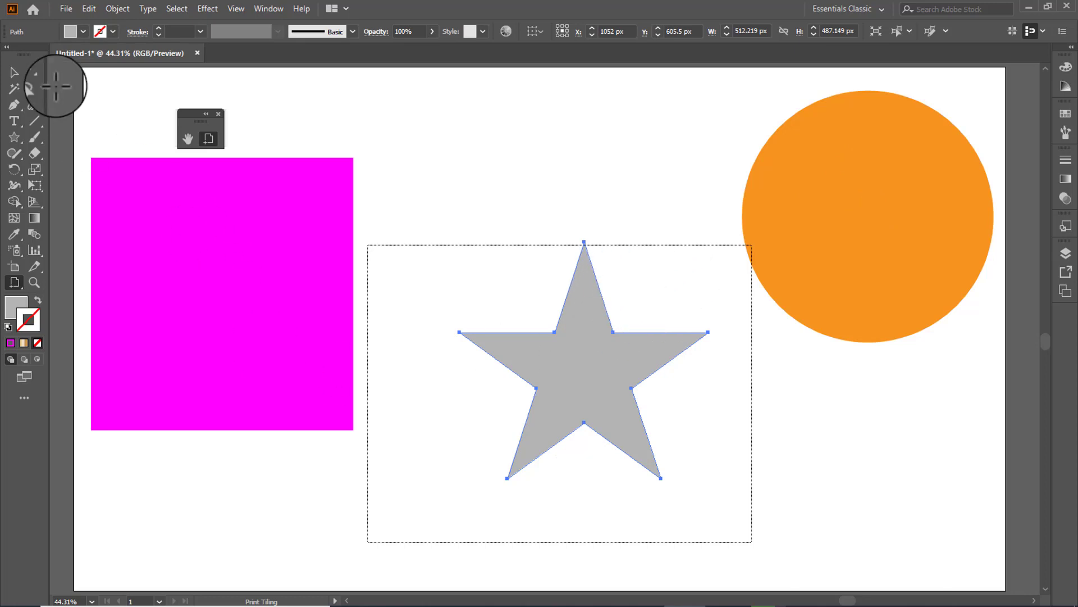
{"action": "left_click", "coordinate": [67, 9]}
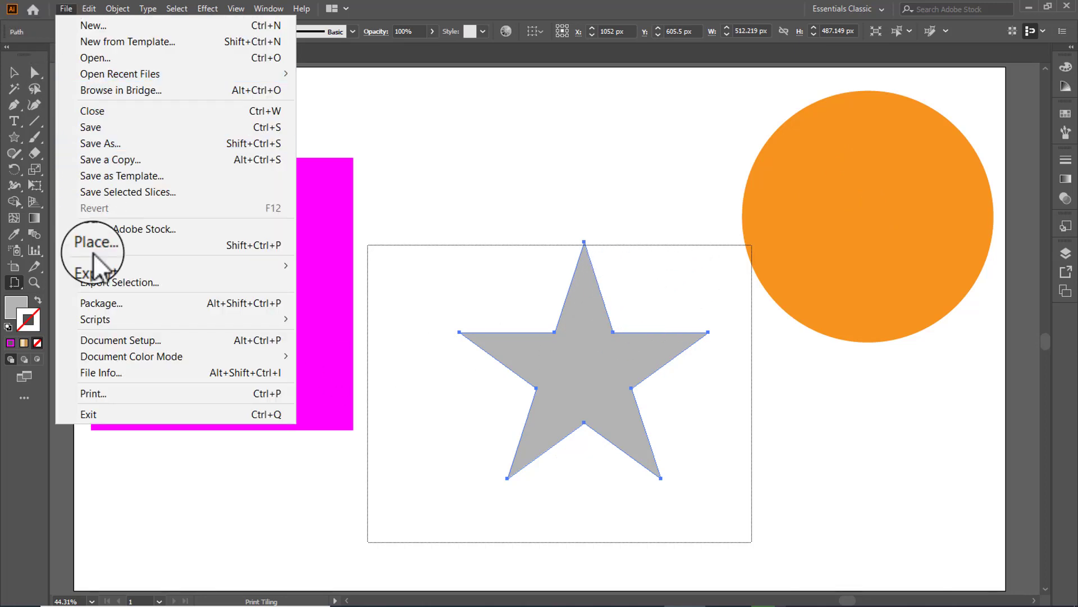
{"action": "key", "text": "Escape"}
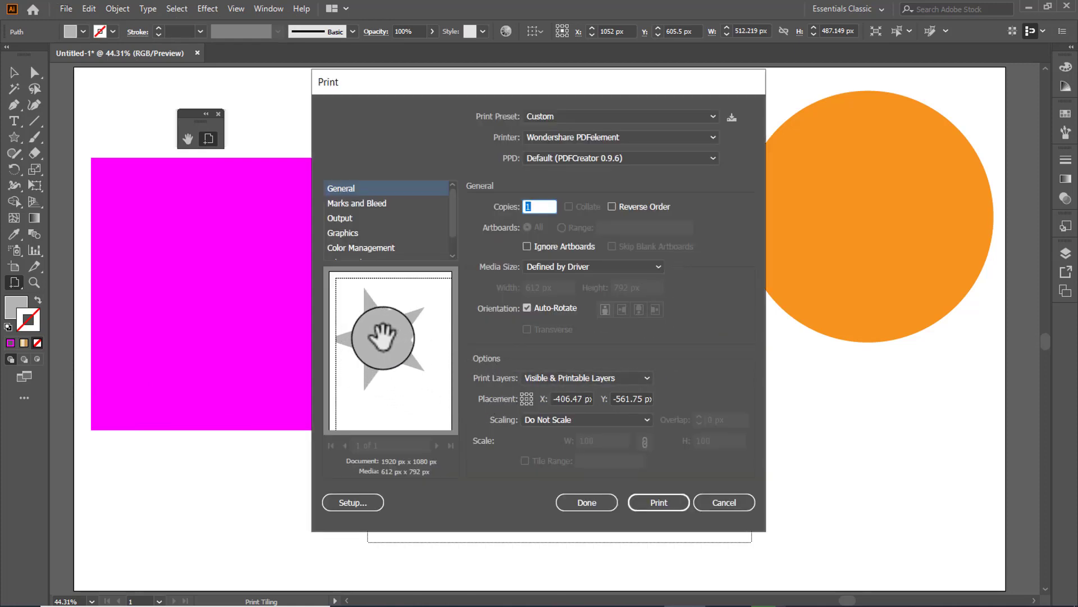
{"action": "mouse_move", "coordinate": [384, 343]}
{"action": "left_mouse_down"}
{"action": "mouse_move", "coordinate": [418, 341]}
{"action": "mouse_move", "coordinate": [383, 346]}
{"action": "mouse_move", "coordinate": [393, 347]}
{"action": "left_mouse_up"}
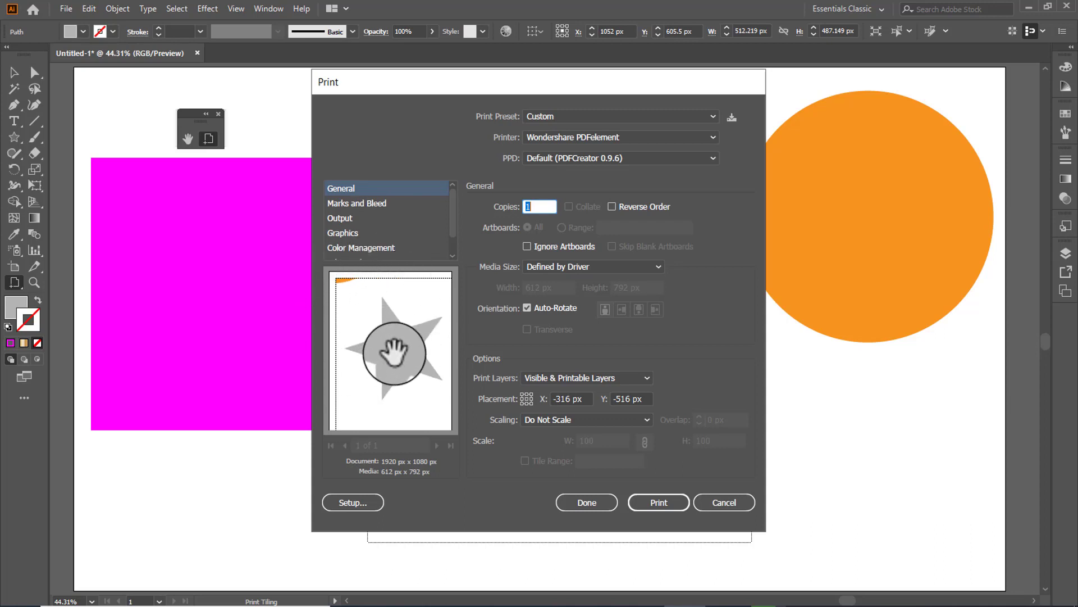
{"action": "mouse_move", "coordinate": [394, 352]}
{"action": "left_mouse_down"}
{"action": "mouse_move", "coordinate": [381, 356]}
{"action": "mouse_move", "coordinate": [389, 358]}
{"action": "left_mouse_up"}
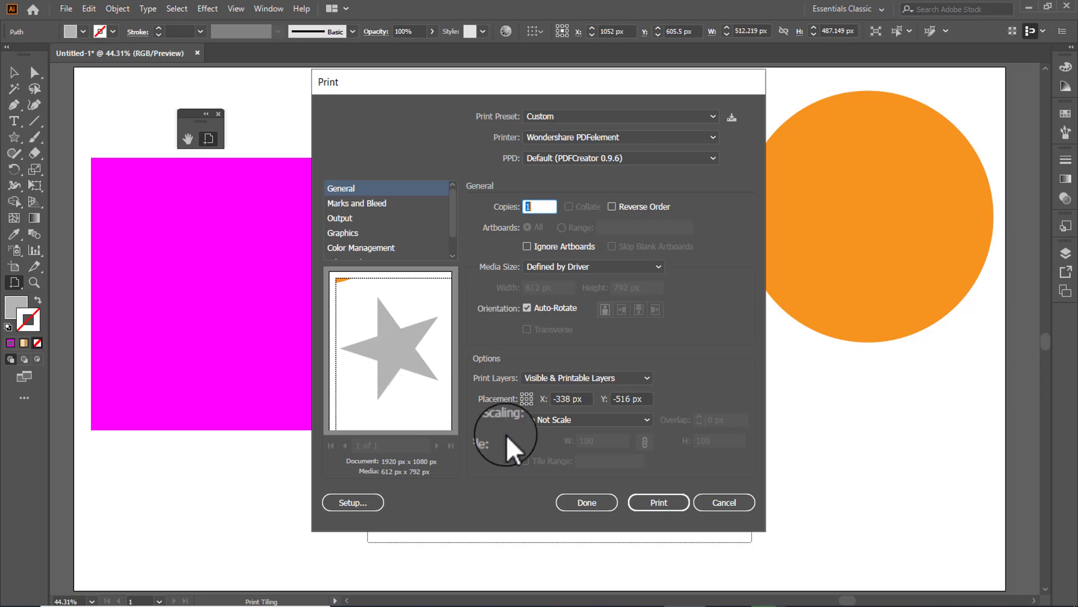
{"action": "left_click", "coordinate": [584, 502]}
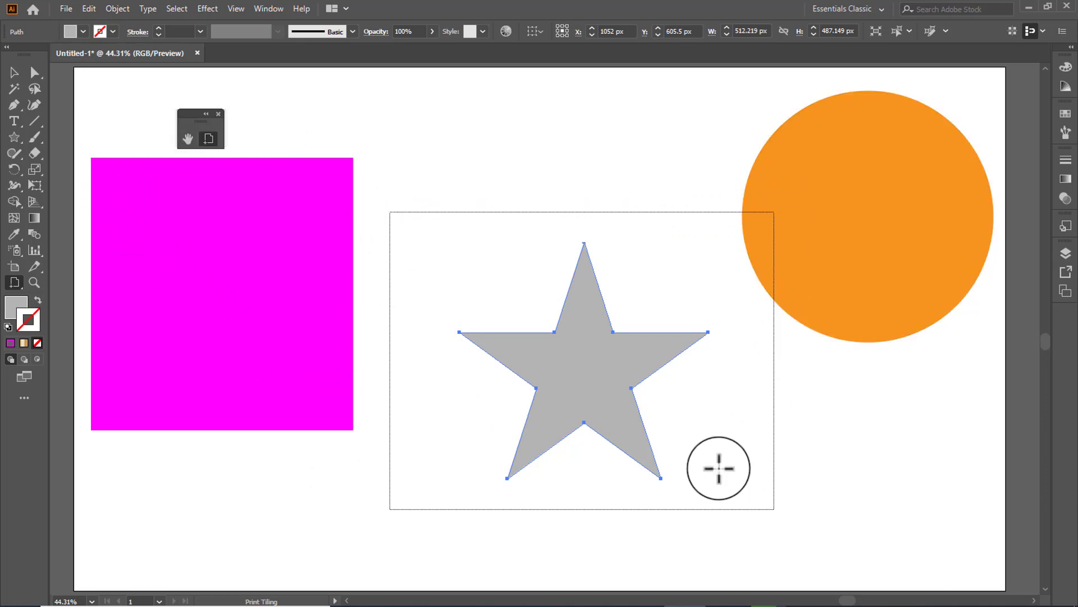
Hide the print tiling guides on the artboard and switch to the Hand tool
{"action": "left_click", "coordinate": [236, 9]}
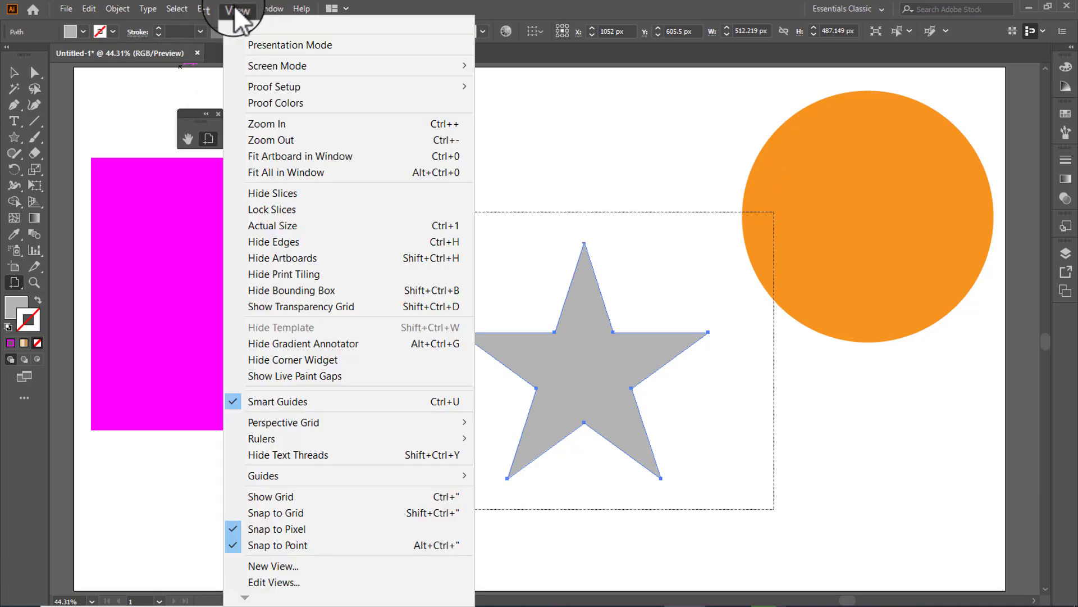
{"action": "left_click", "coordinate": [271, 273]}
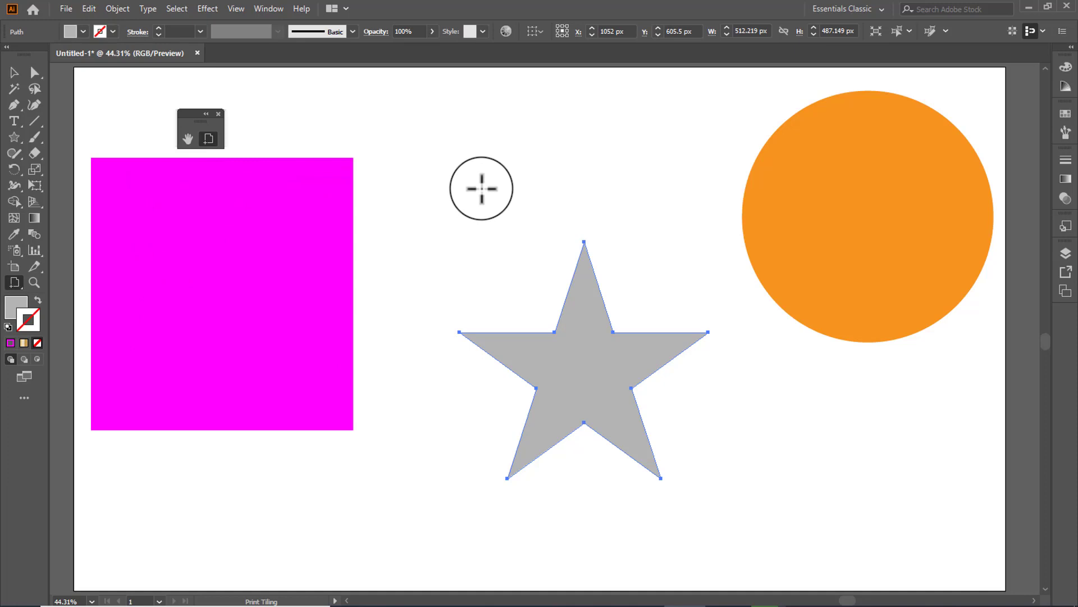
{"action": "left_click", "coordinate": [189, 139]}
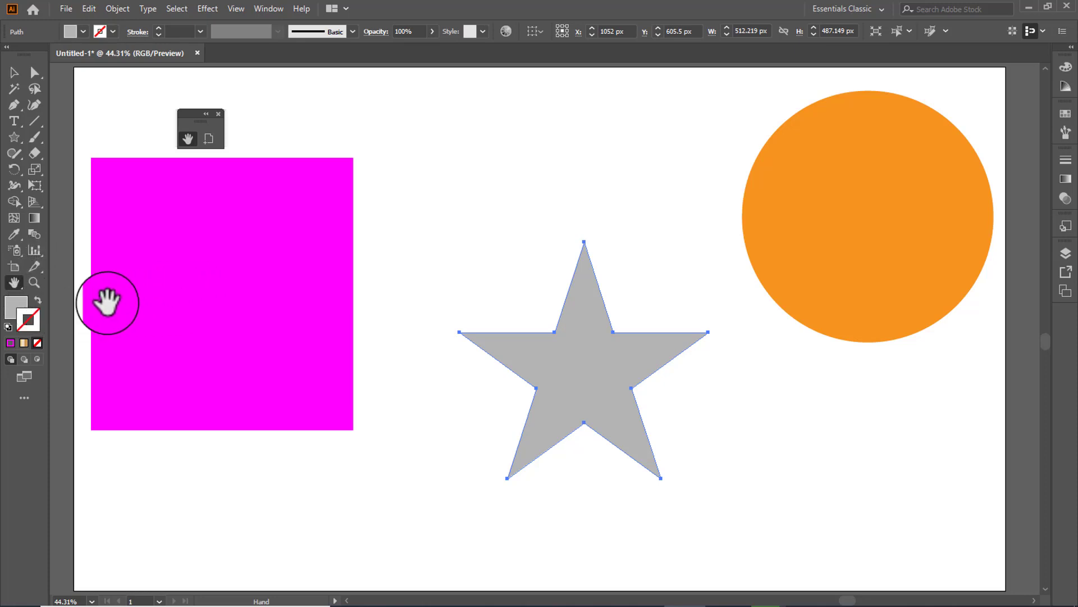
Zoom in on the star with the Zoom tool, first by marquee and then in increments up to 200%
{"action": "left_click", "coordinate": [33, 283]}
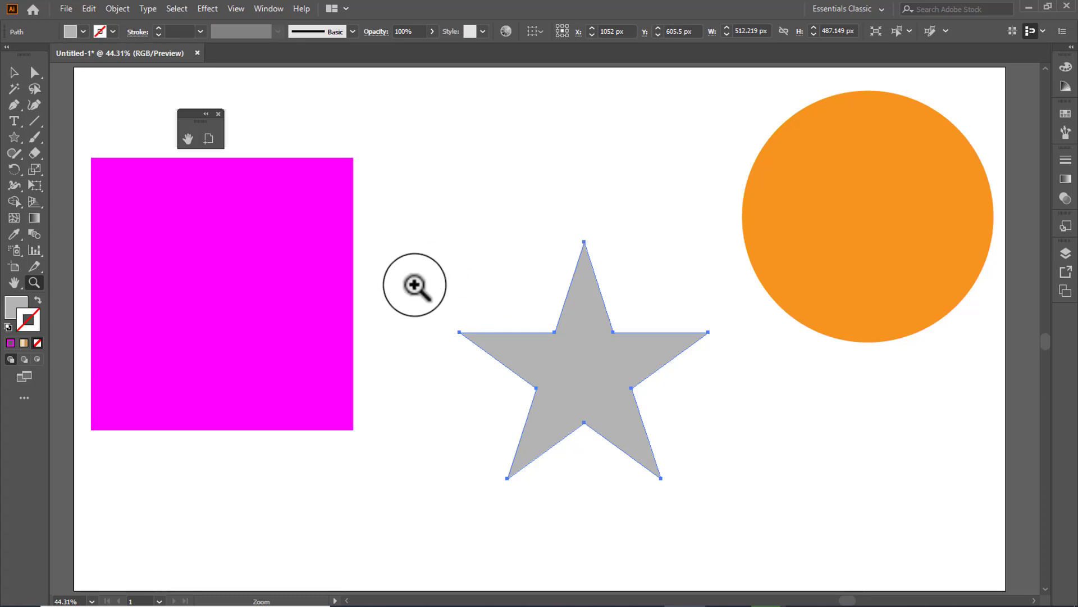
{"action": "left_click_drag", "start_coordinate": [429, 220], "coordinate": [751, 520]}
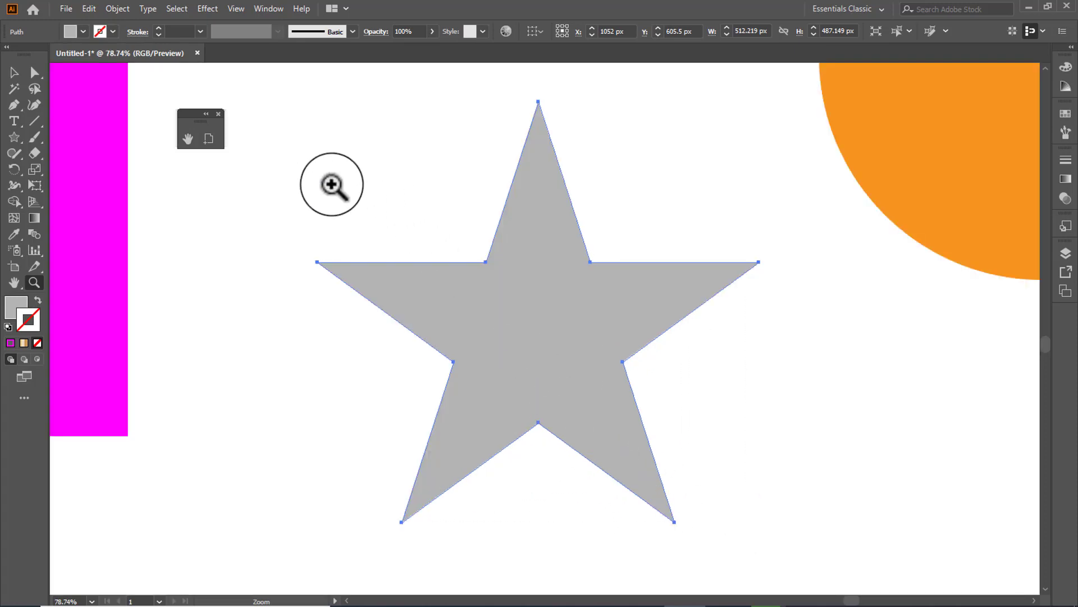
{"action": "left_click_drag", "start_coordinate": [275, 99], "coordinate": [818, 564]}
{"action": "left_click", "coordinate": [559, 349]}
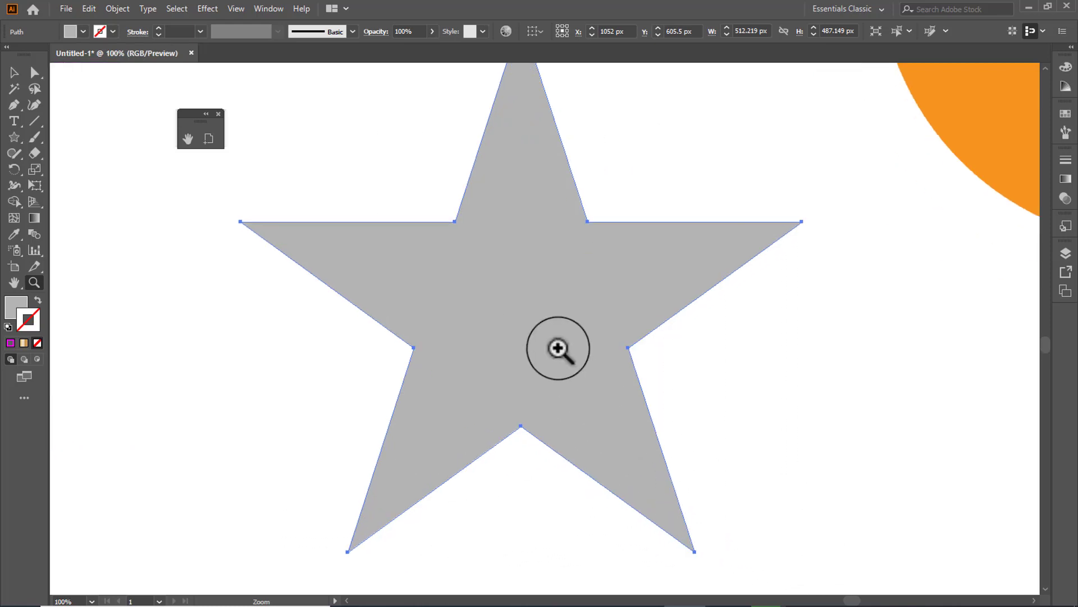
{"action": "left_click", "coordinate": [512, 287]}
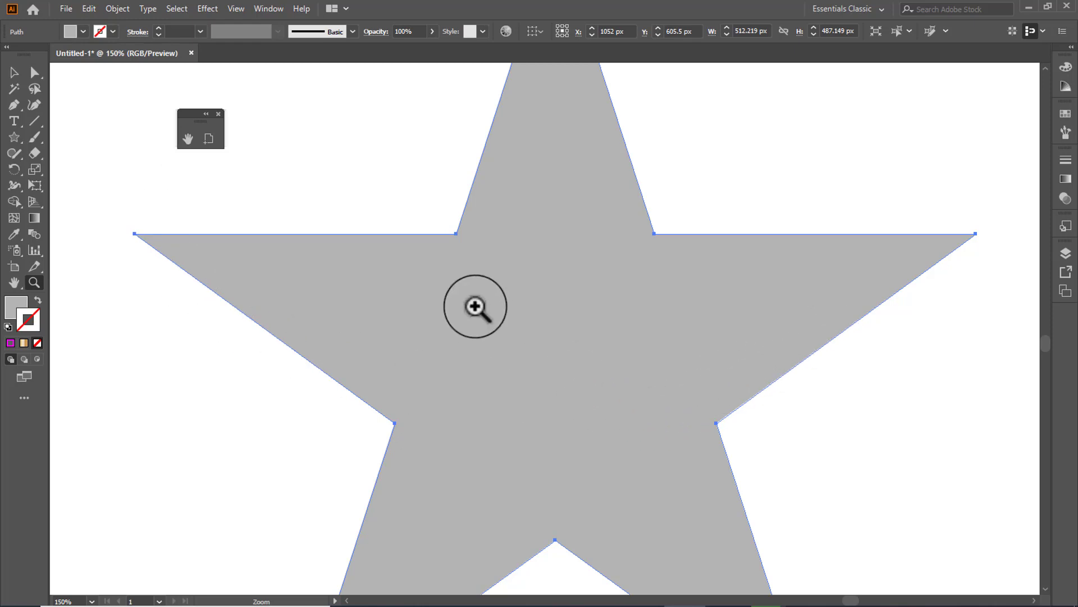
{"action": "right_click", "coordinate": [401, 288]}
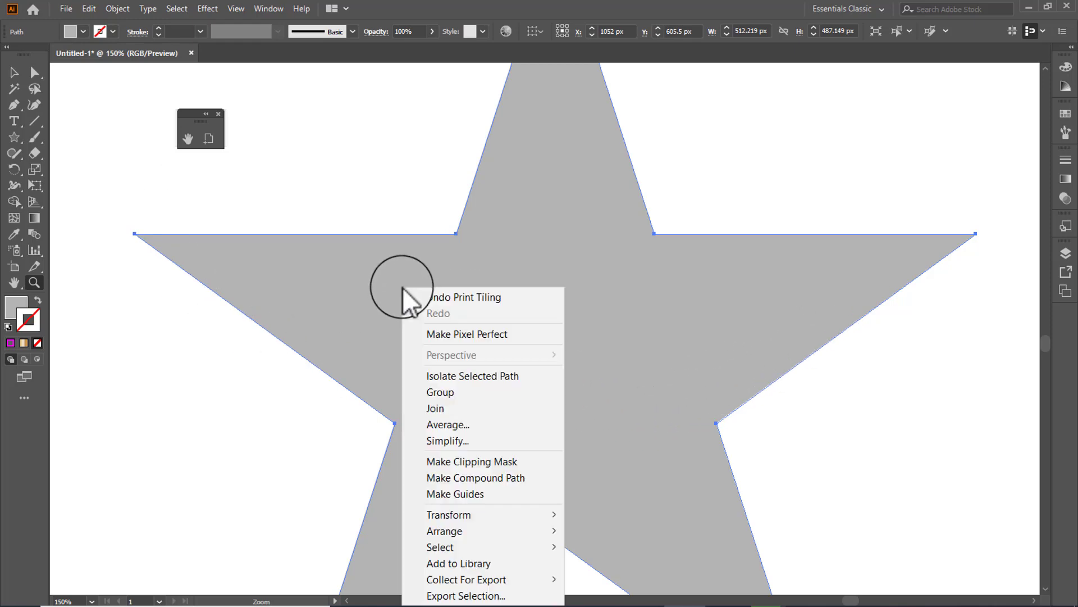
{"action": "left_click", "coordinate": [382, 289]}
{"action": "left_click", "coordinate": [382, 289]}
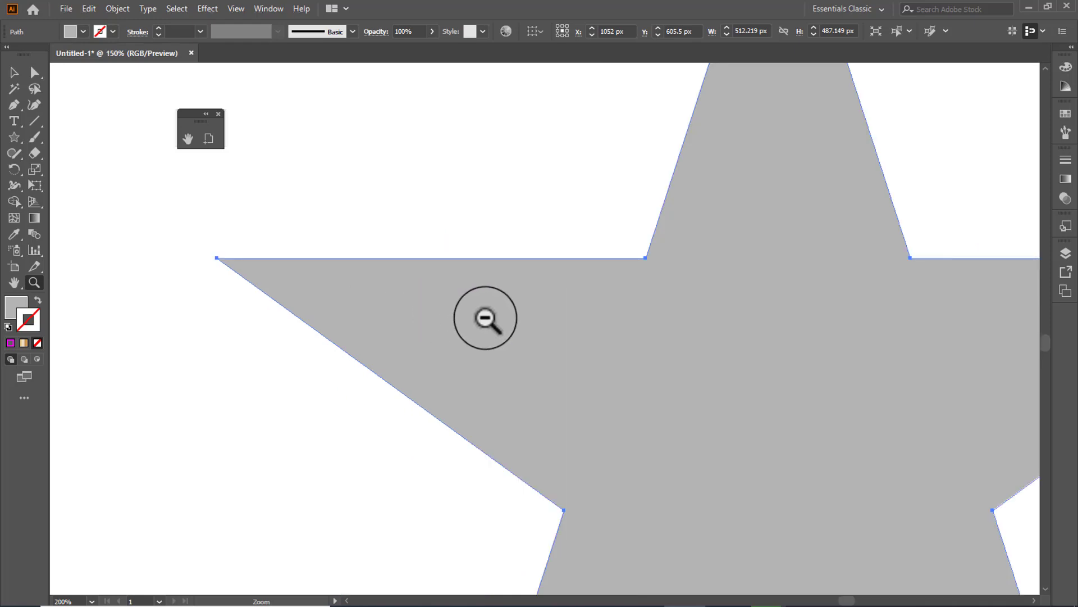
Zoom back out in increments to 25% to view the whole artboard with all three shapes
{"action": "left_click", "coordinate": [494, 320], "text": "alt"}
{"action": "left_click", "coordinate": [663, 351], "text": "alt"}
{"action": "left_click", "coordinate": [730, 368], "text": "alt"}
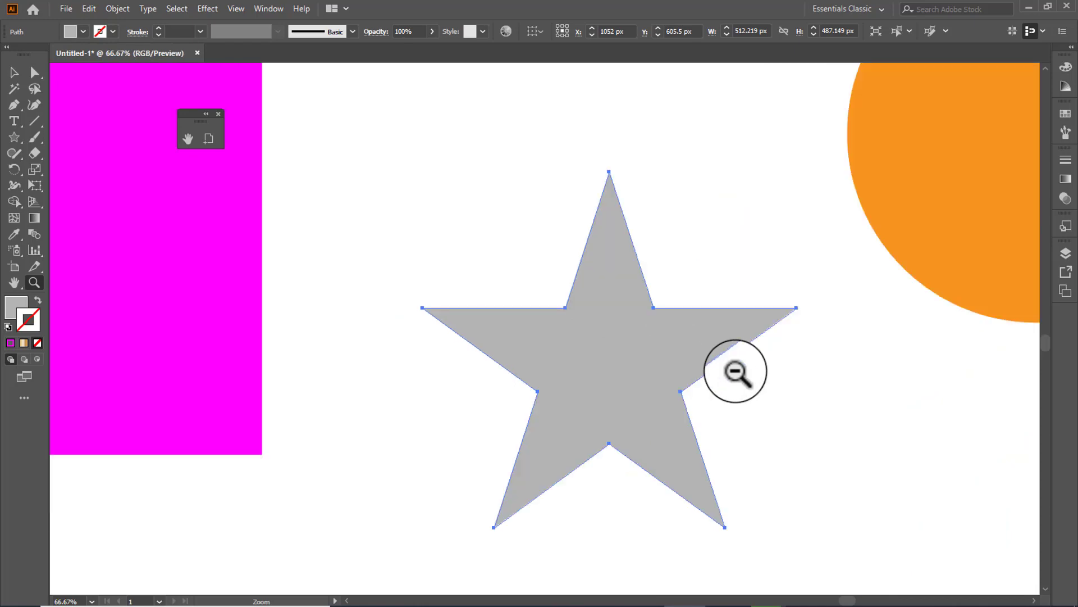
{"action": "left_click", "coordinate": [641, 374], "text": "alt"}
{"action": "left_click", "coordinate": [462, 332], "text": "alt"}
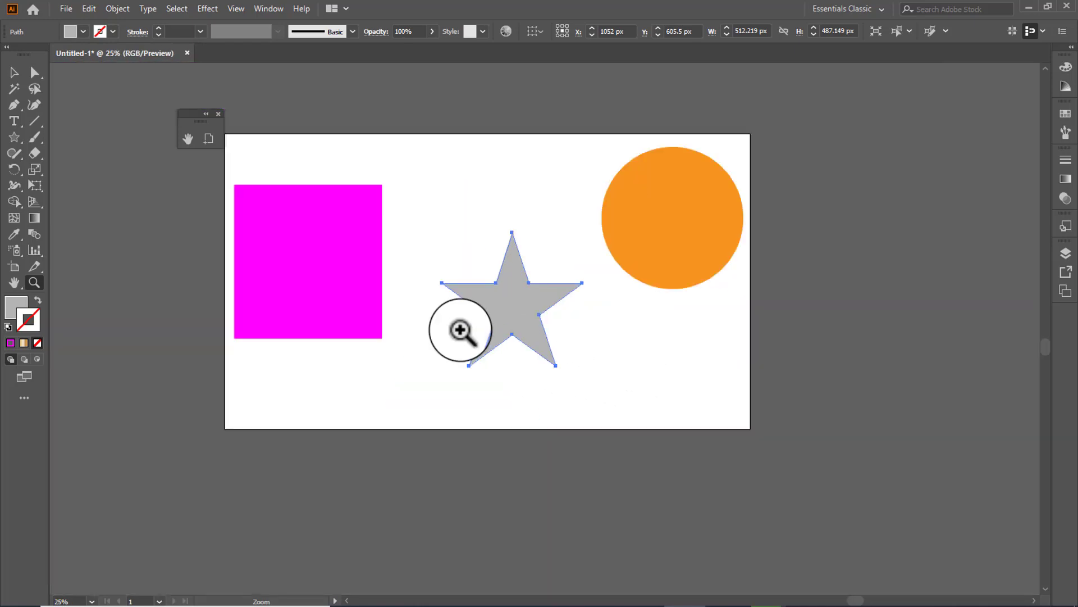
{"action": "left_click", "coordinate": [464, 326]}
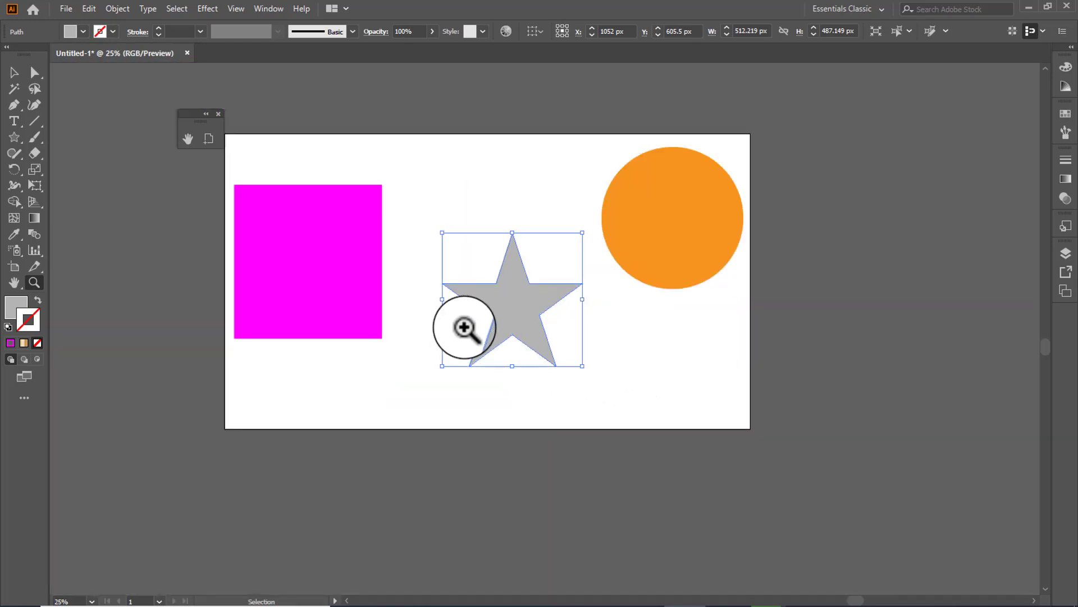